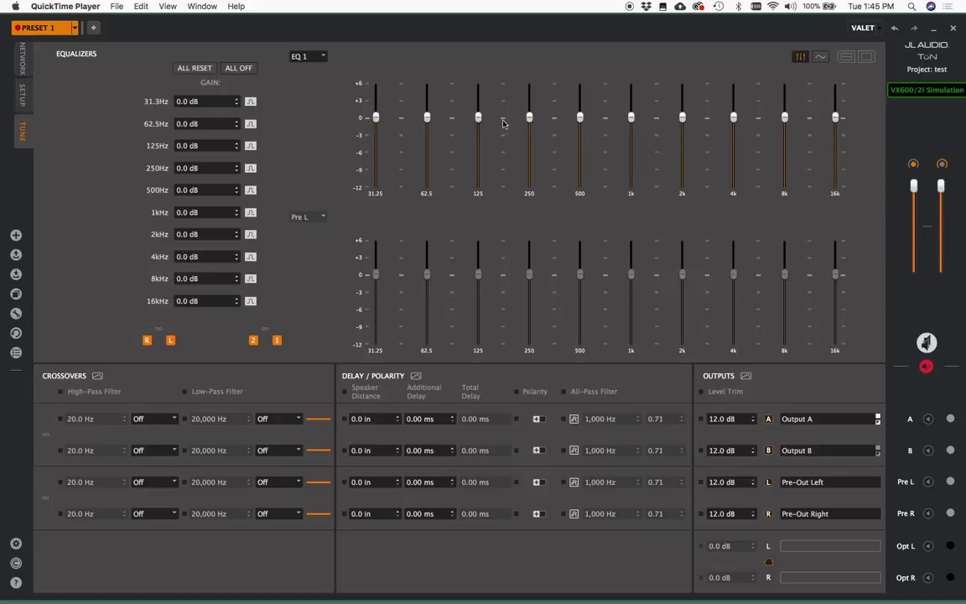
Set the EQ 1 sliders to 62.5 Hz at -4.3 dB, 125 Hz at +3.0 dB and 250 Hz at -3.0 dB.
left_click_drag(478, 116, 486, 157)
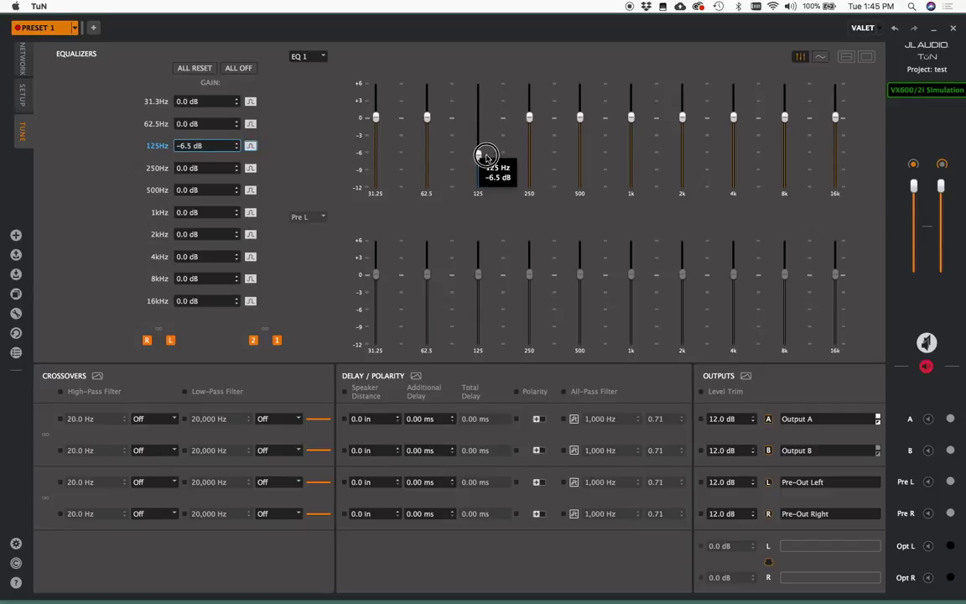
left_click_drag(486, 157, 485, 100)
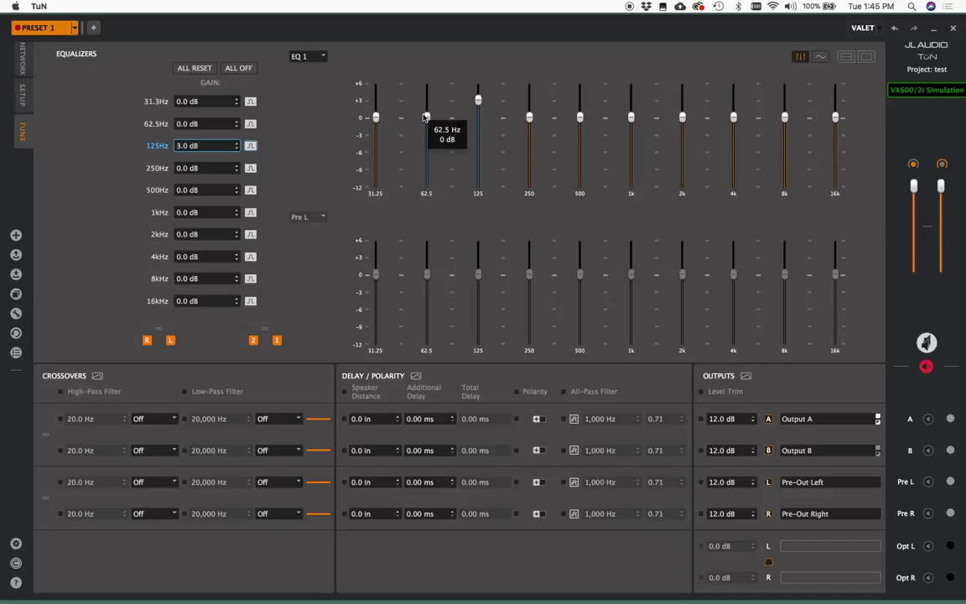
left_click_drag(427, 117, 428, 144)
left_click_drag(529, 118, 531, 136)
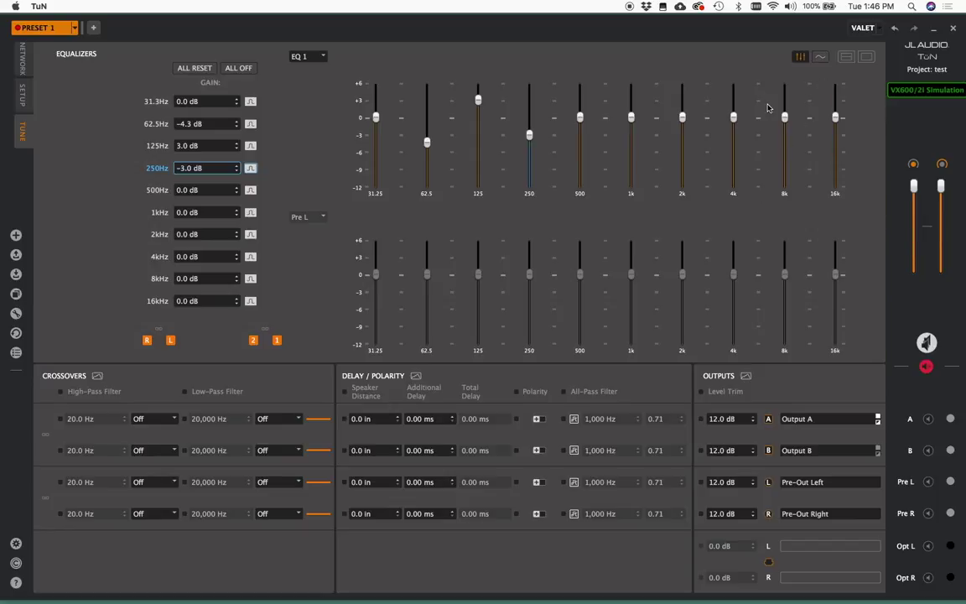
Switch EQ 1 to the parametric curve view and test a deep dip on band 3, then reset all ten bands to 0.0 dB.
left_click(820, 57)
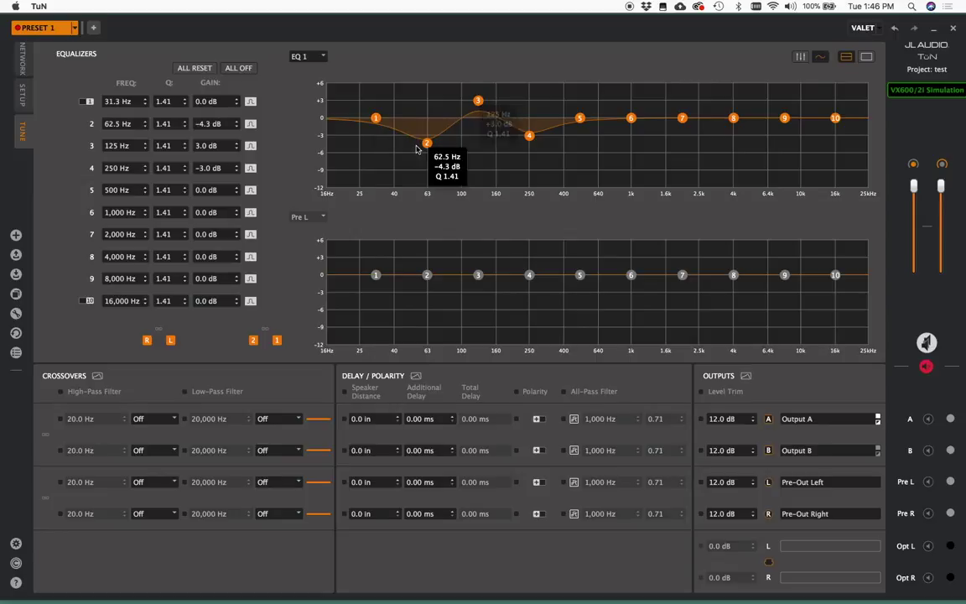
left_click(478, 101)
left_click_drag(478, 101, 477, 172)
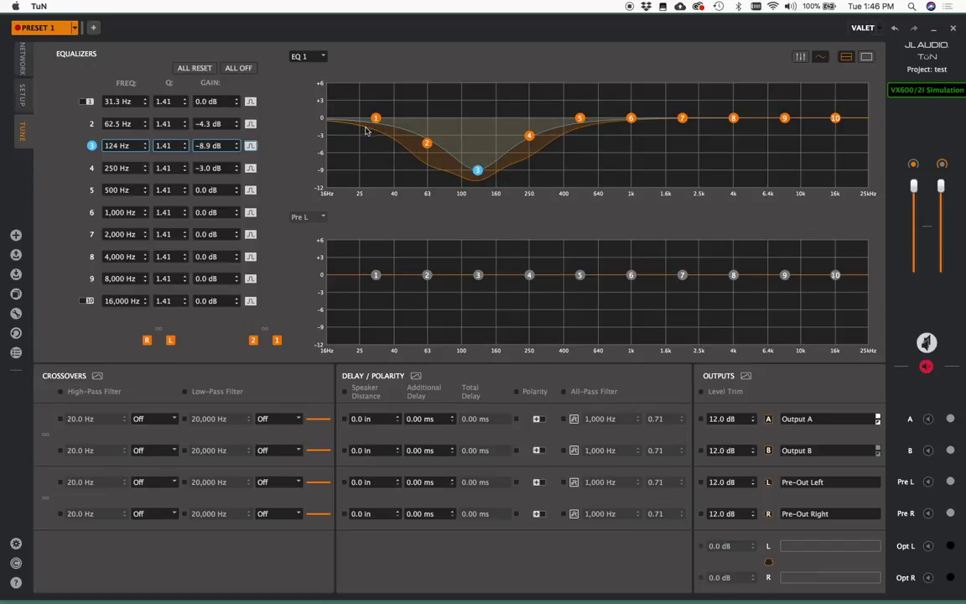
left_click(586, 167)
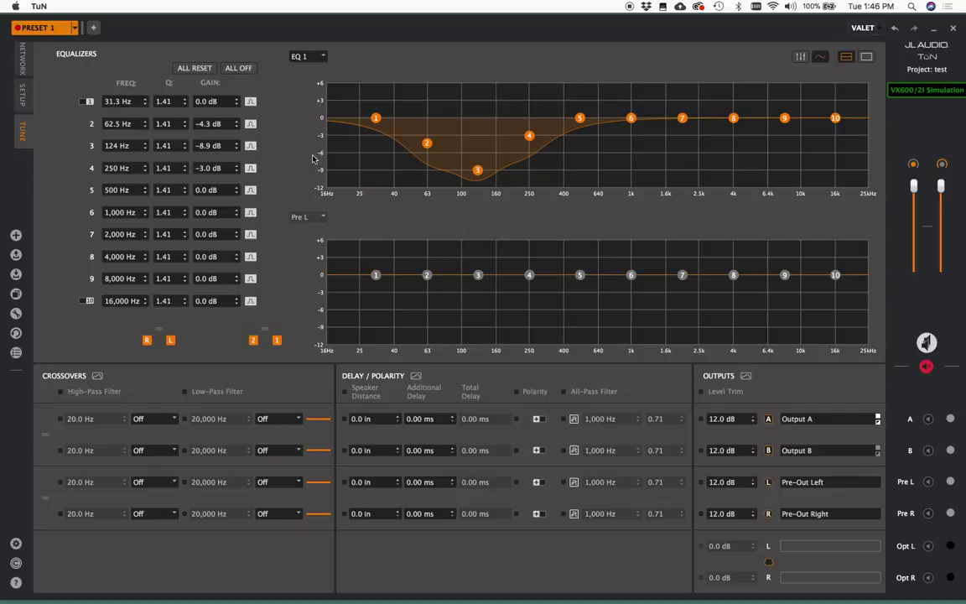
left_click(201, 70)
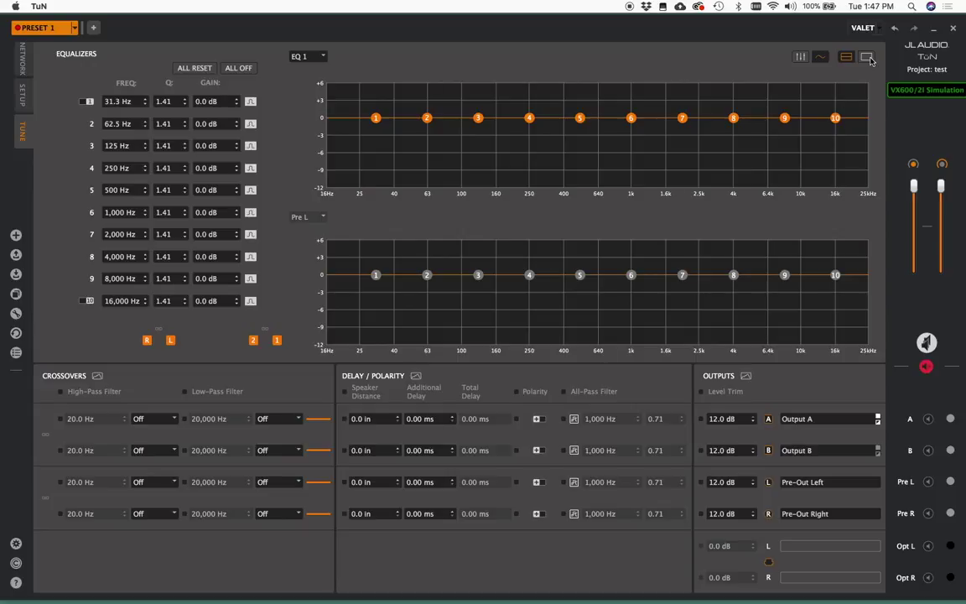
Switch to the single large-graph layout showing the flat 31.3 Hz–16,000 Hz curve.
left_click(868, 57)
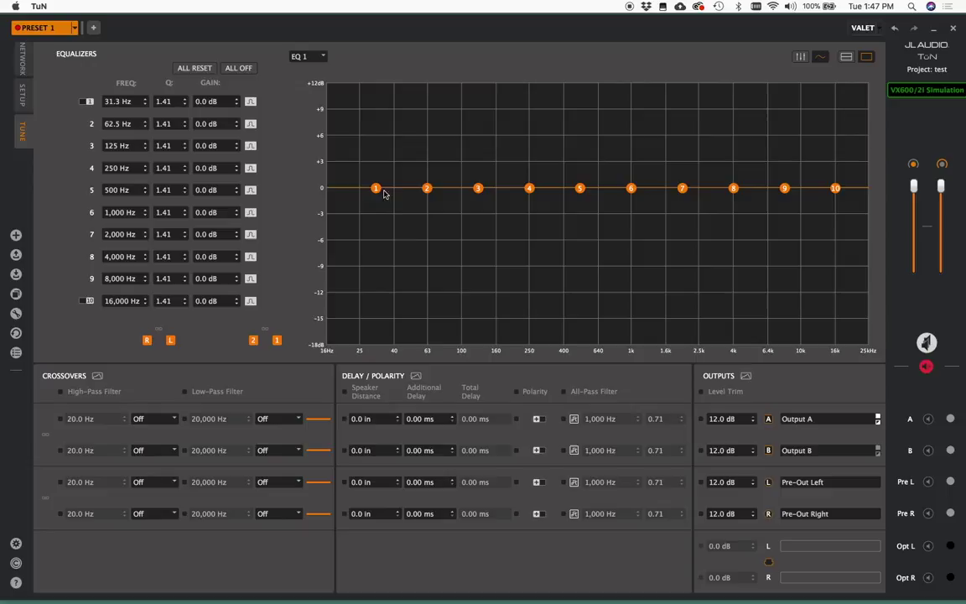
mouse_move(487, 191)
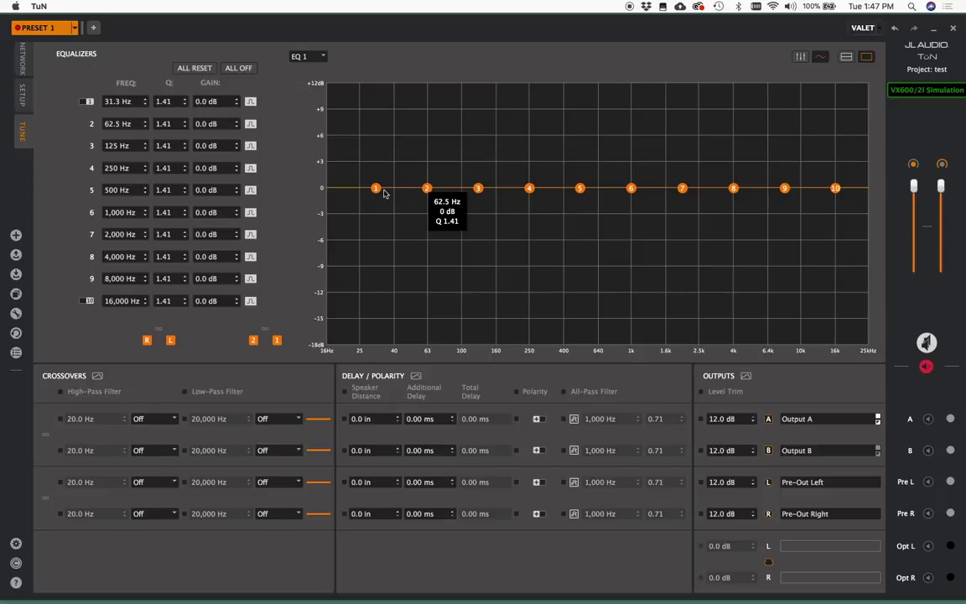
mouse_move(378, 189)
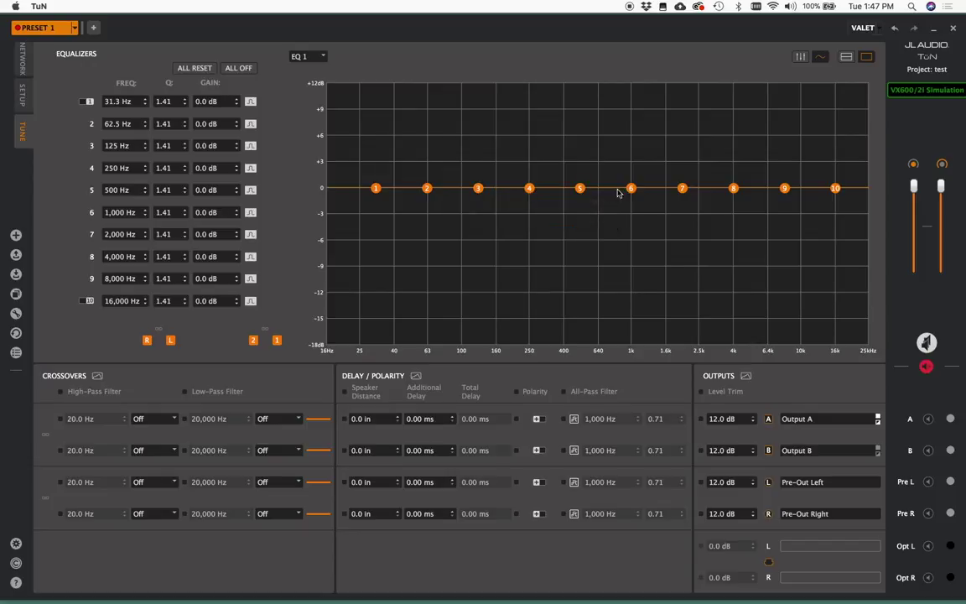
mouse_move(682, 189)
left_click(479, 191)
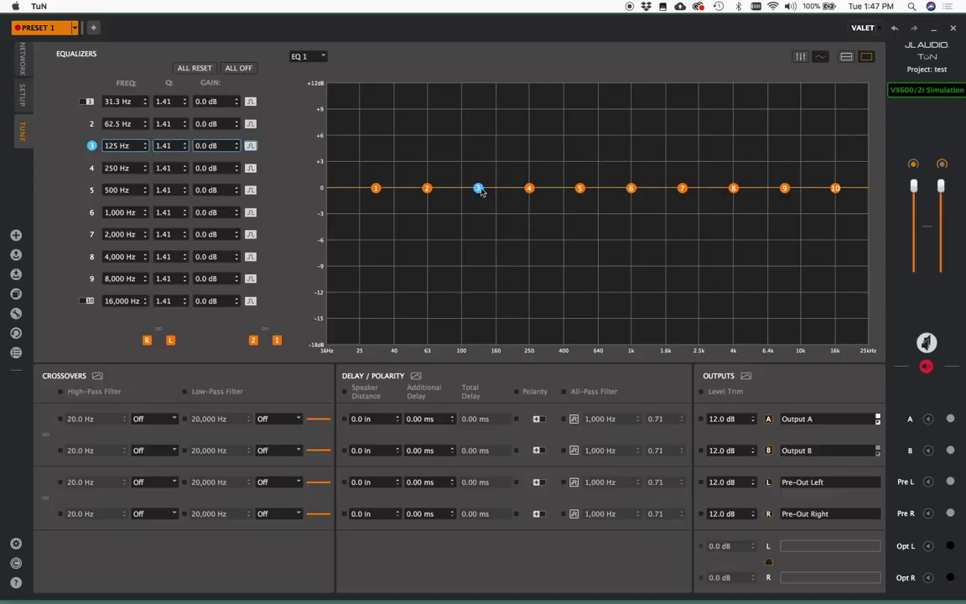
key("Up")
key("Up")
key("Up")
key("Up")
key("Up")
key("Up")
key("Up")
key("Up")
key("Up")
key("Up")
key("Up")
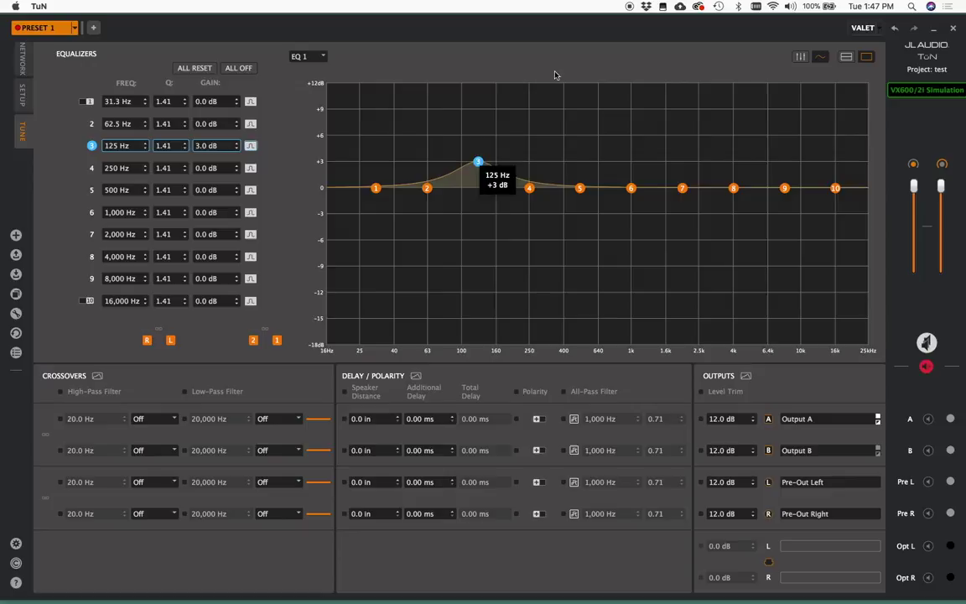
key("Down")
key("Down")
key("Down")
key("Down")
key("Down")
key("Down")
key("Down")
key("Down")
key("Down")
key("Down")
key("Down")
key("Down")
key("Down")
key("Down")
key("Down")
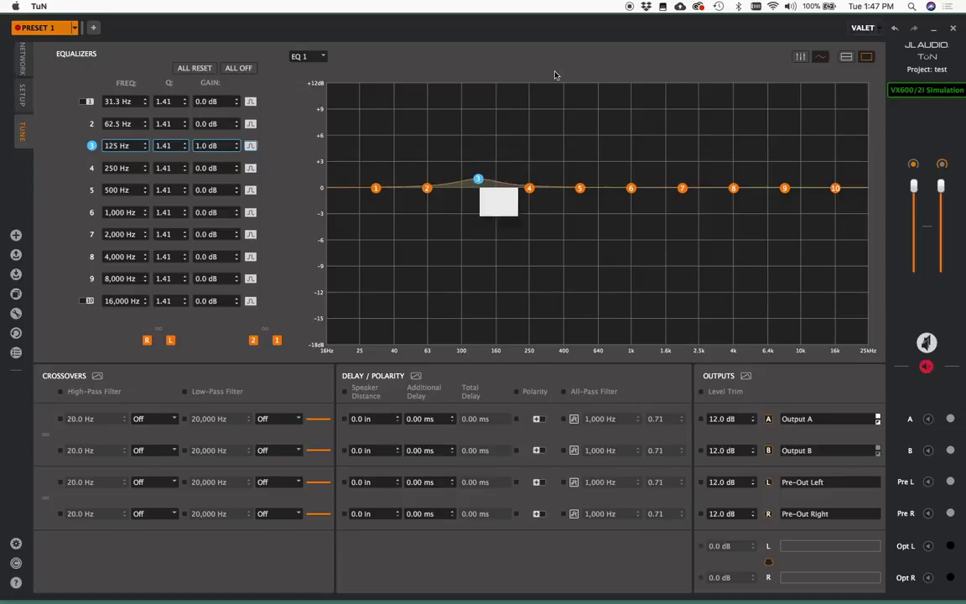
key("Down")
key("Down")
key("Down")
key("Down")
key("Down")
key("Down")
key("Down")
key("Down")
key("Down")
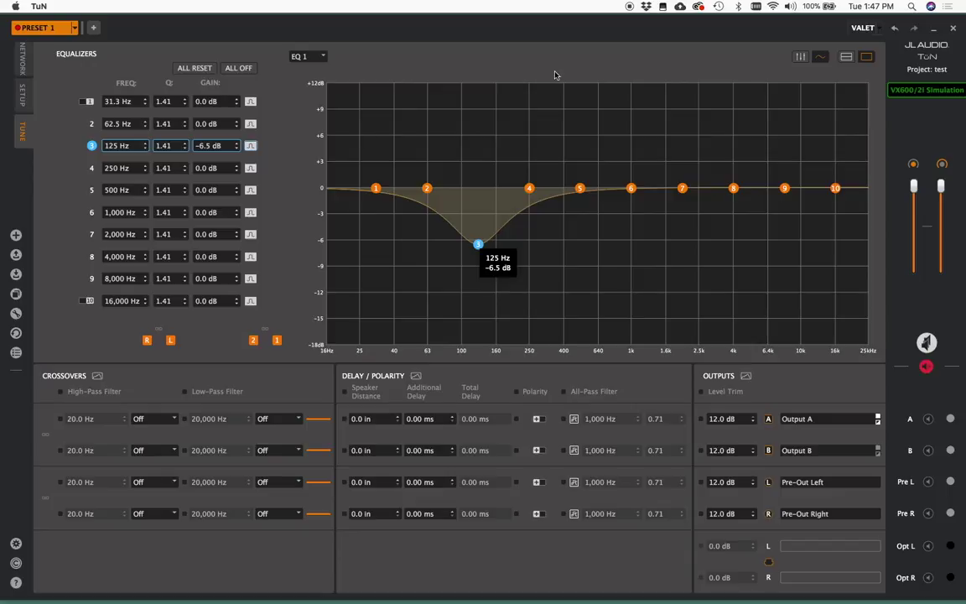
key("Up")
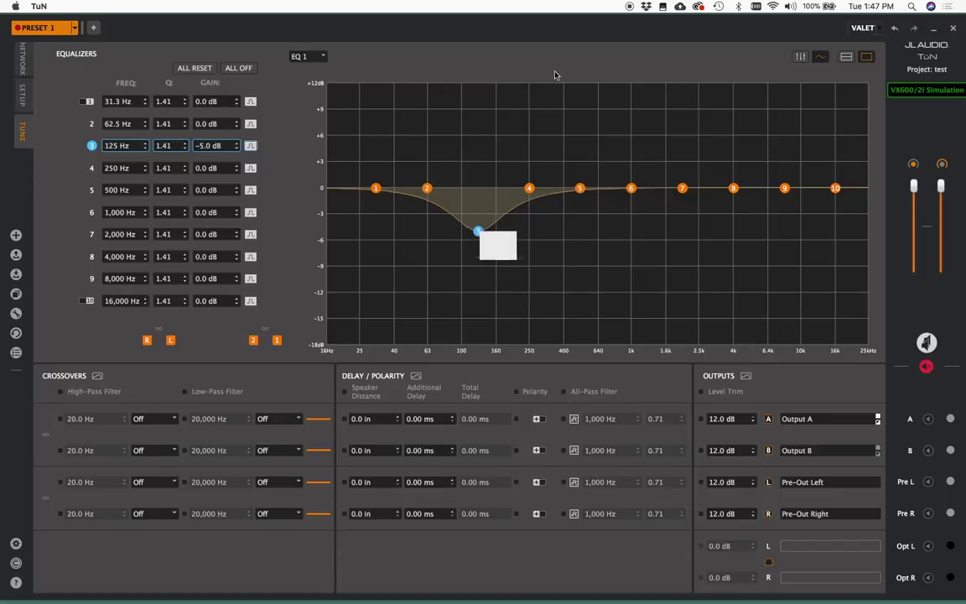
type("0")
key("Return")
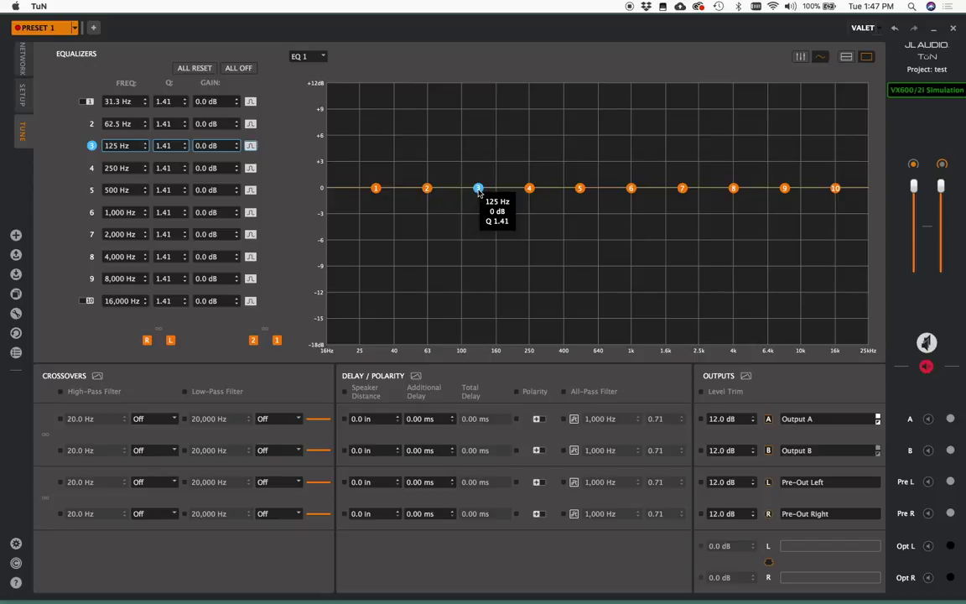
left_click_drag(478, 188, 521, 255)
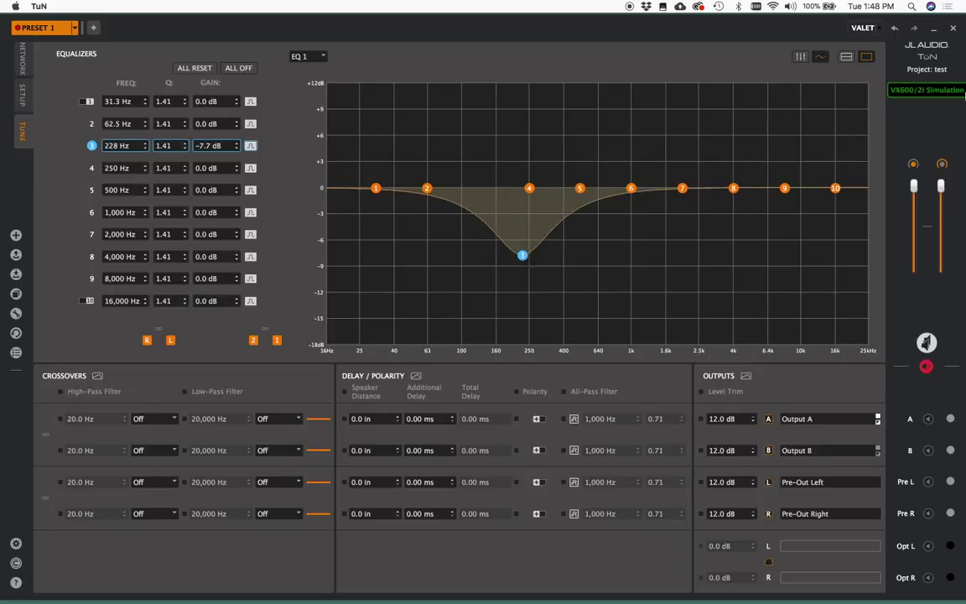
left_click(892, 29)
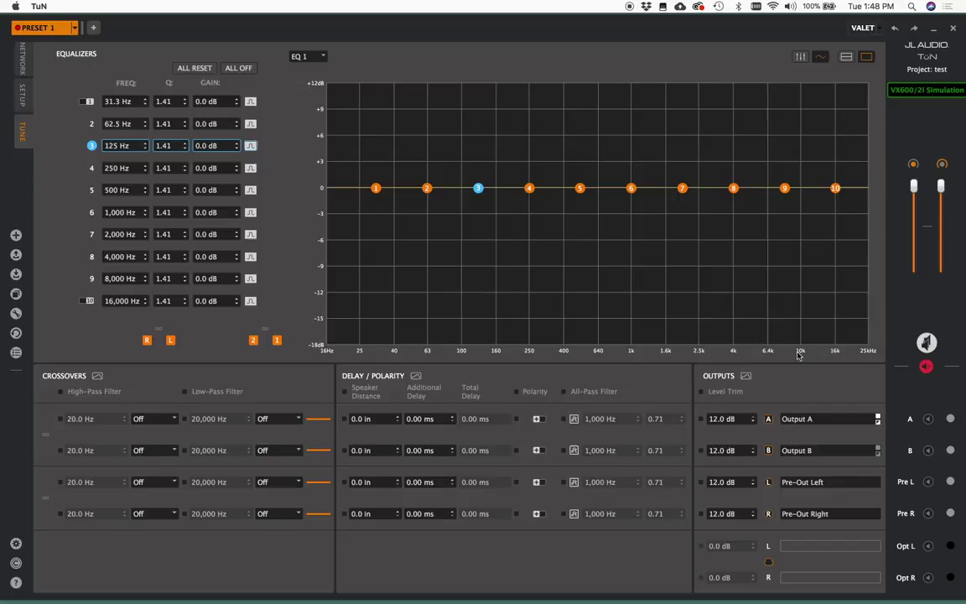
left_click(711, 277)
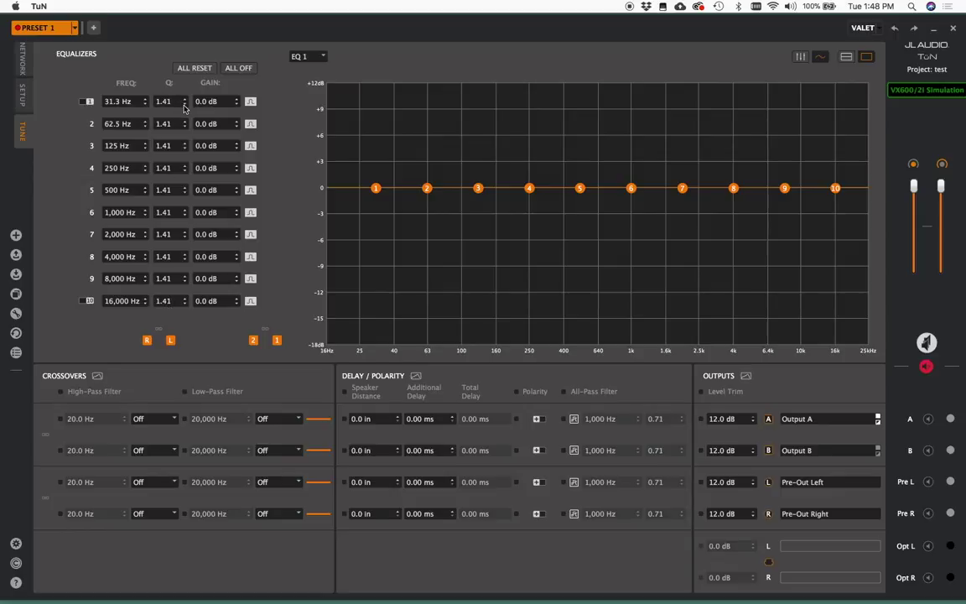
Make band 4 a broad -5.8 dB dip at 248 Hz with a Q of 0.25.
left_click_drag(528, 188, 529, 240)
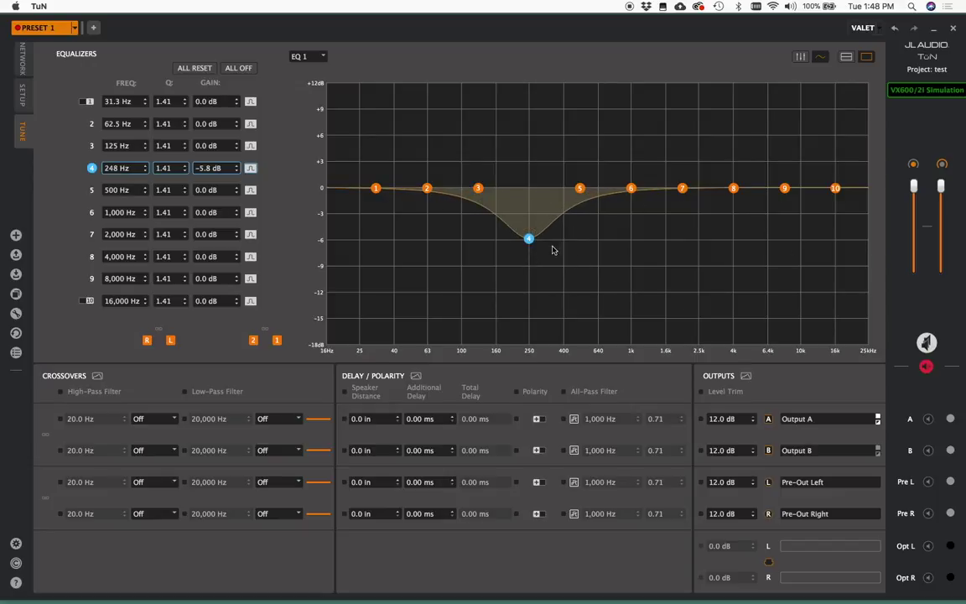
mouse_move(529, 241)
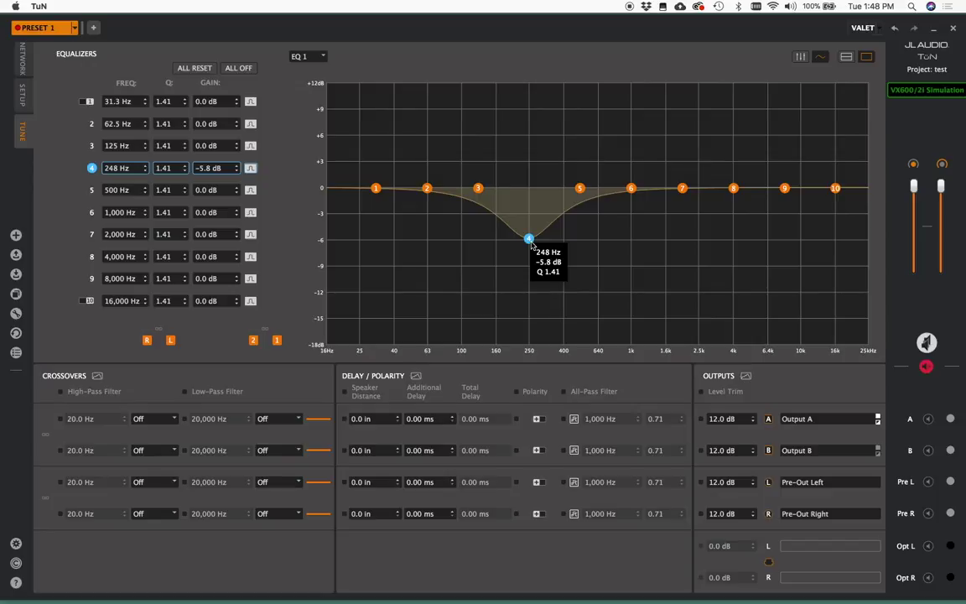
scroll(530, 240, "down", 10)
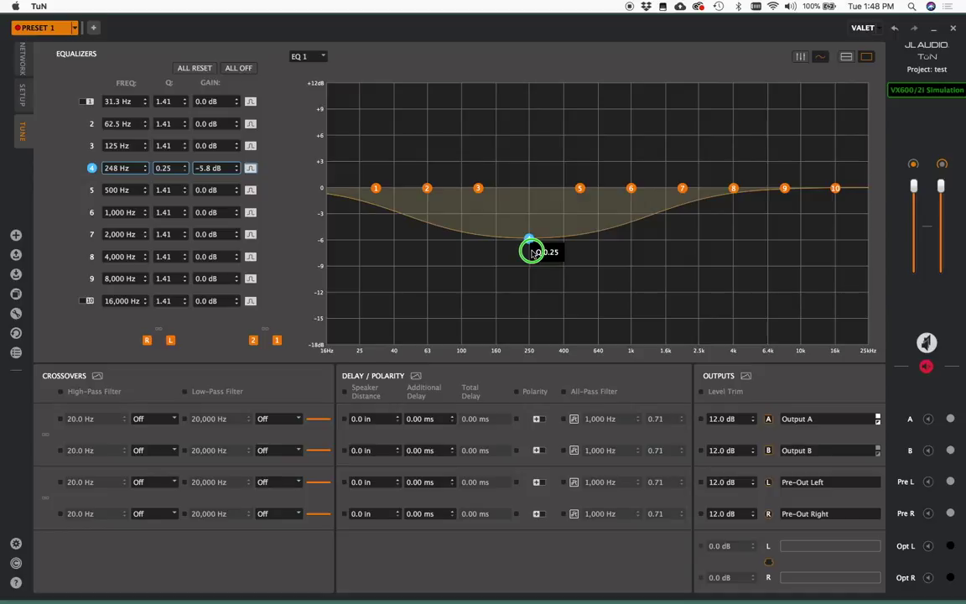
scroll(530, 248, "up", 15)
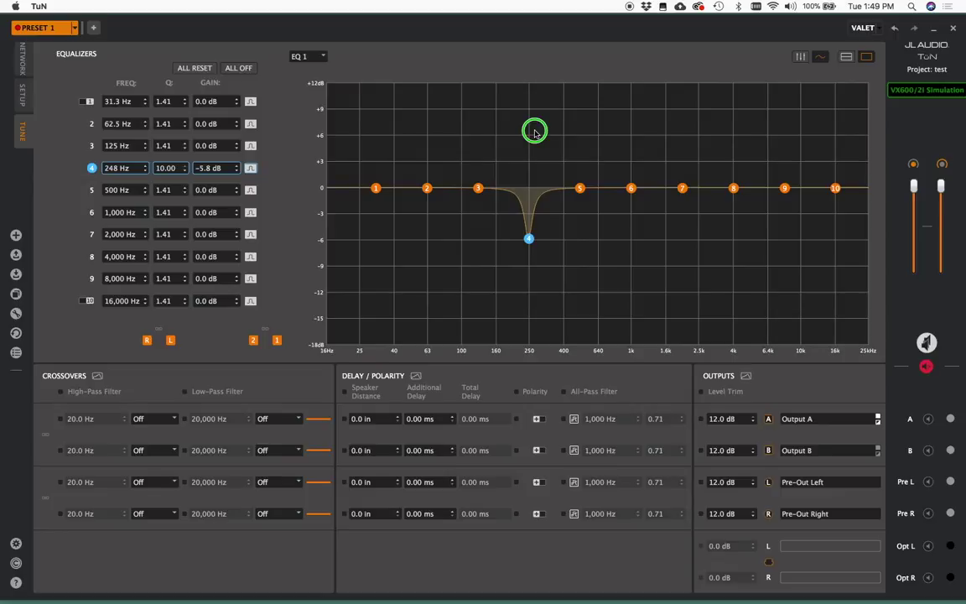
left_click_drag(534, 132, 528, 237)
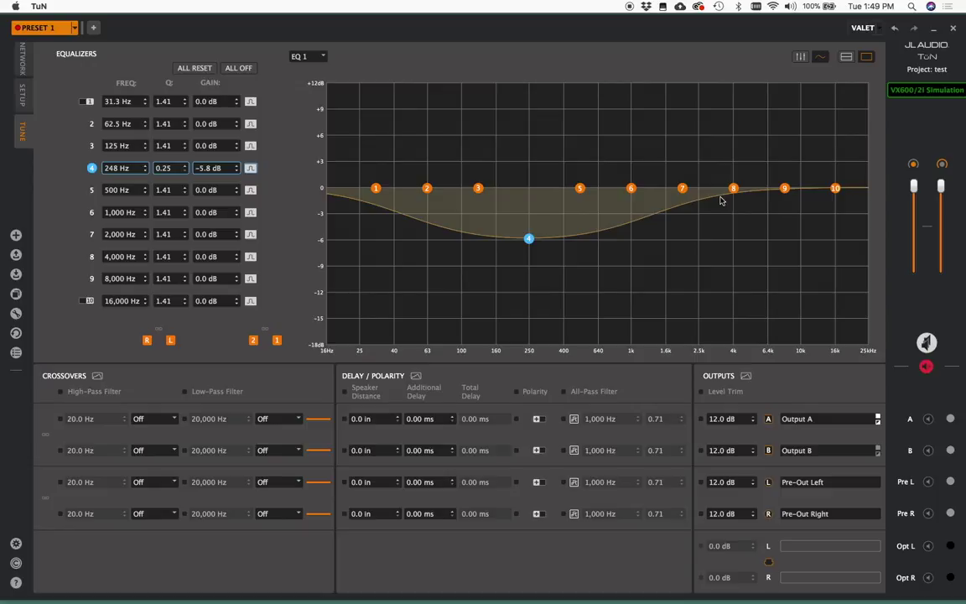
Move band 4's Q 10.00 cut to 248 Hz and raise it back to 0.0 dB.
left_click_drag(528, 238, 554, 192)
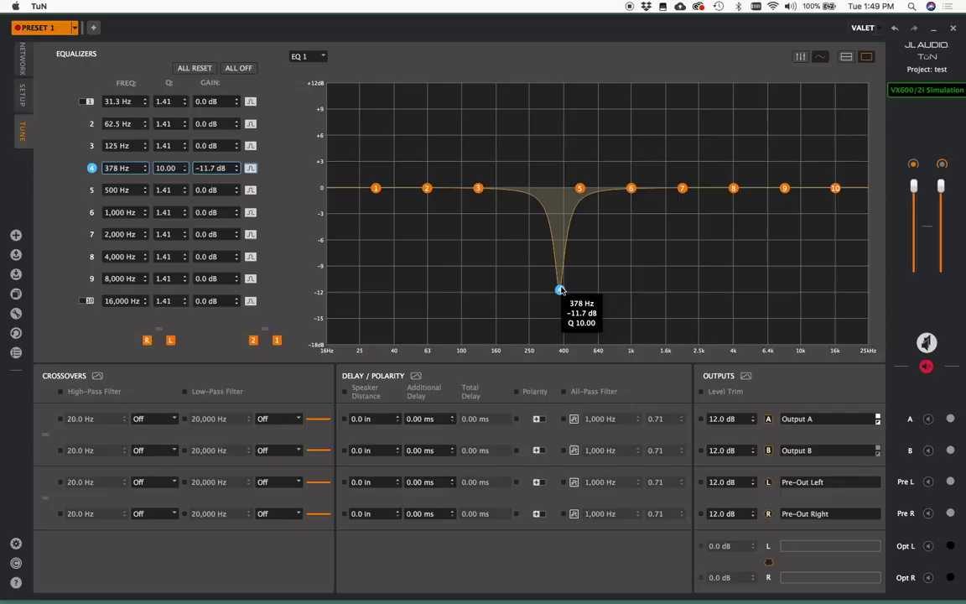
left_click_drag(560, 288, 565, 261)
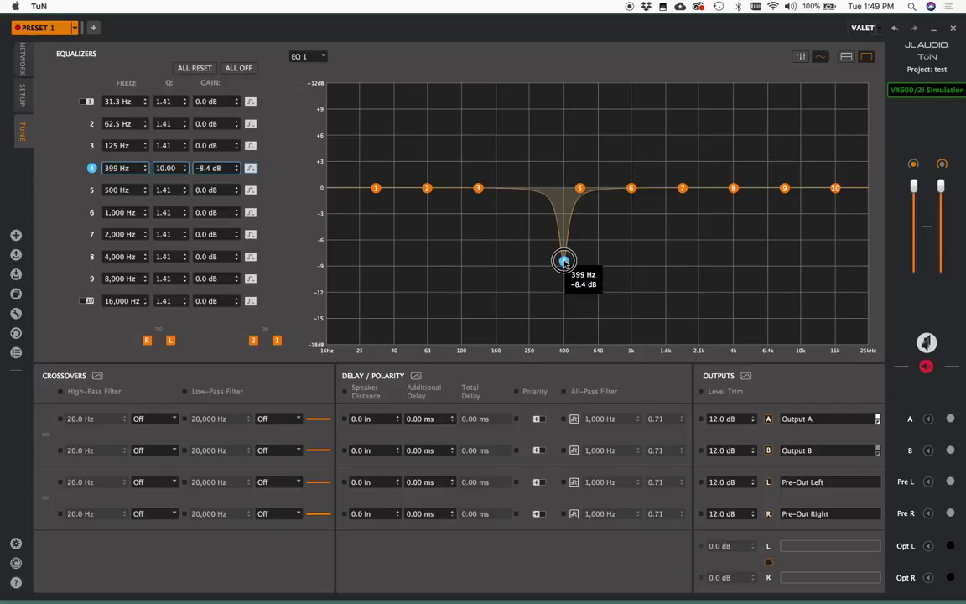
left_click_drag(565, 261, 564, 266)
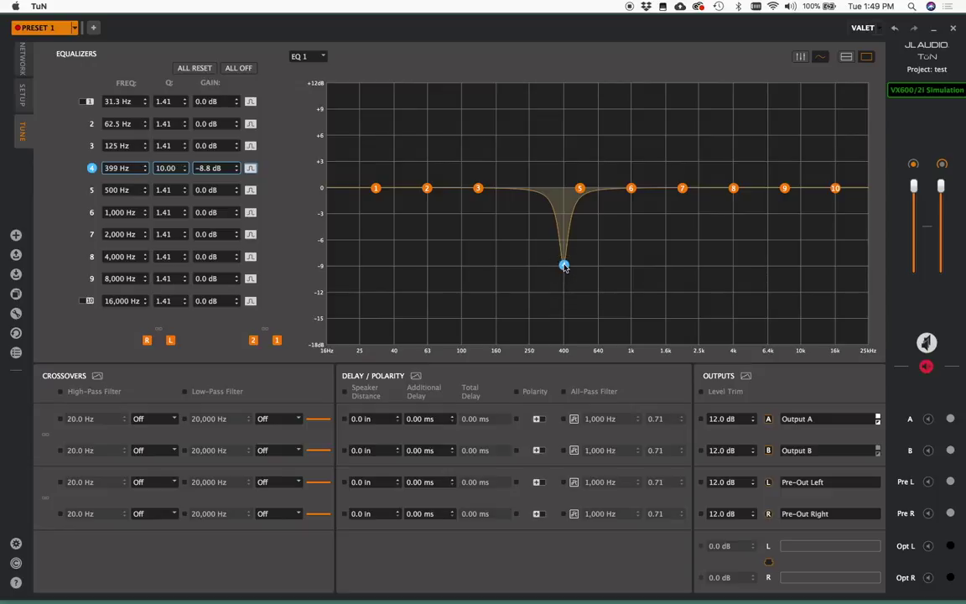
left_click_drag(564, 265, 528, 188)
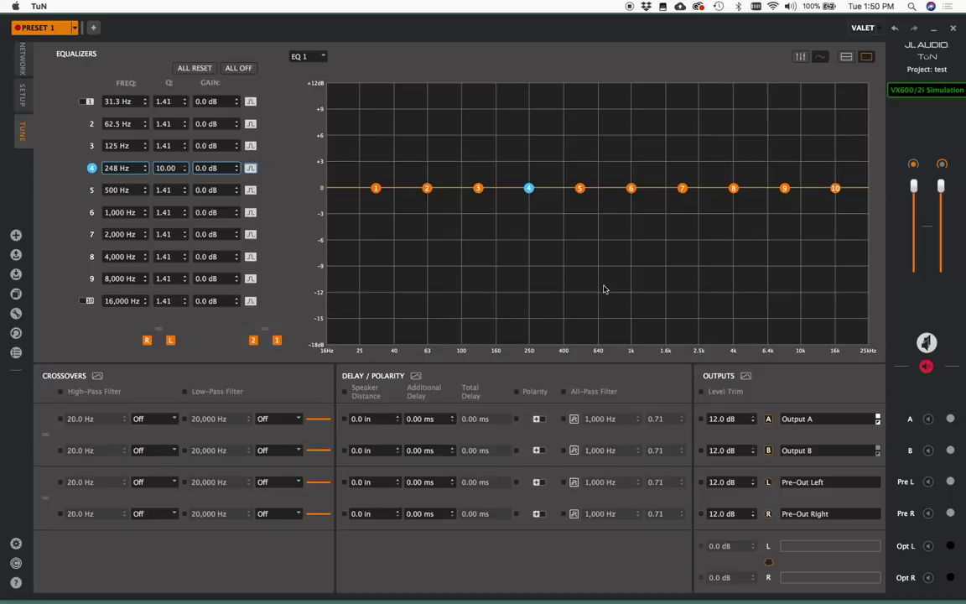
Shape bands 1–5, 9 and 10 into alternating boosts and cuts: +4, -3.9, +2.2, -2.3, +3.6, +2.4 dB, and a top cut.
left_click_drag(376, 187, 368, 154)
left_click_drag(429, 190, 435, 222)
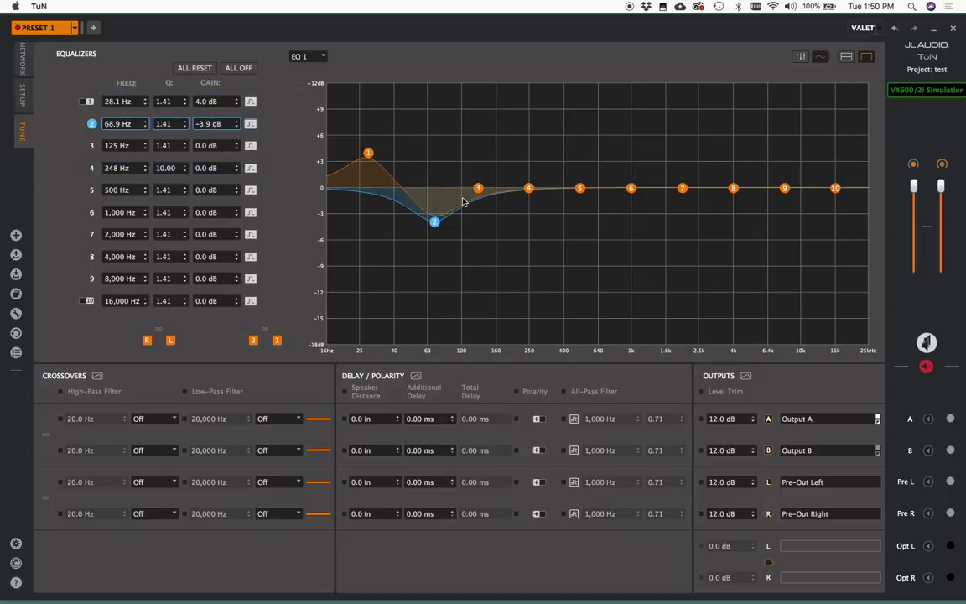
left_click_drag(478, 188, 474, 168)
left_click_drag(528, 188, 580, 158)
scroll(532, 207, "up", 10)
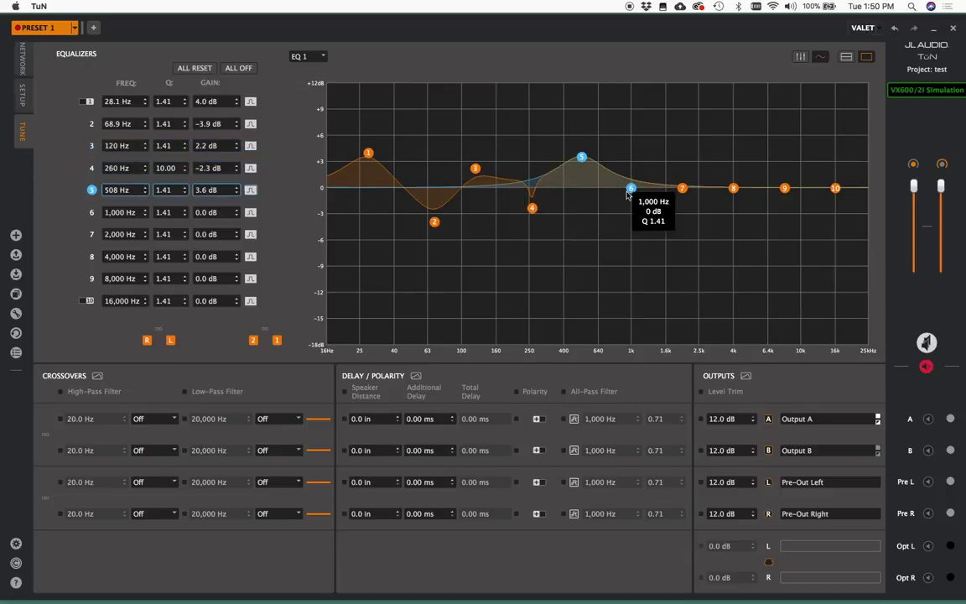
left_click_drag(631, 187, 740, 224)
left_click(784, 188)
left_click_drag(786, 192, 785, 167)
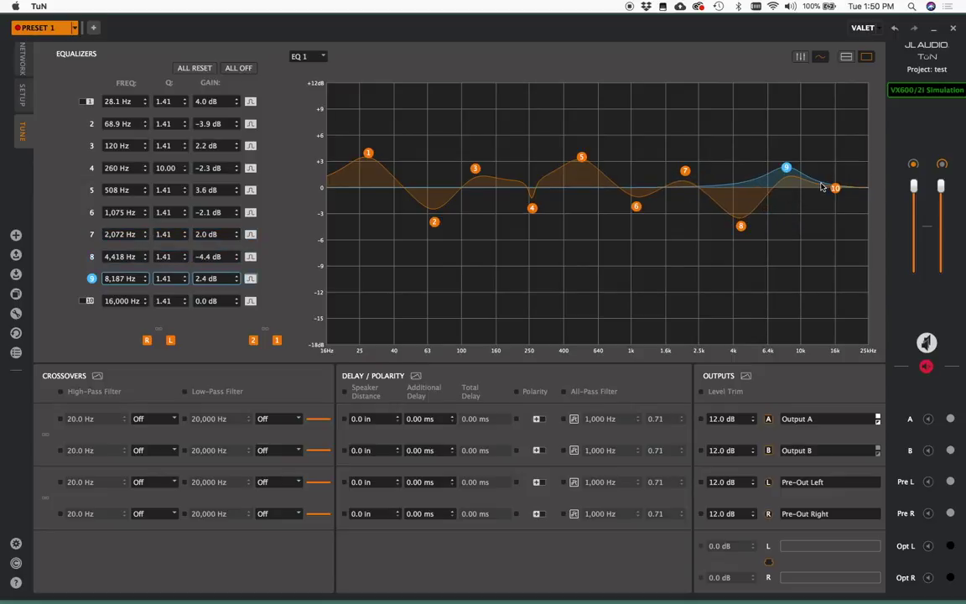
left_click_drag(835, 188, 849, 235)
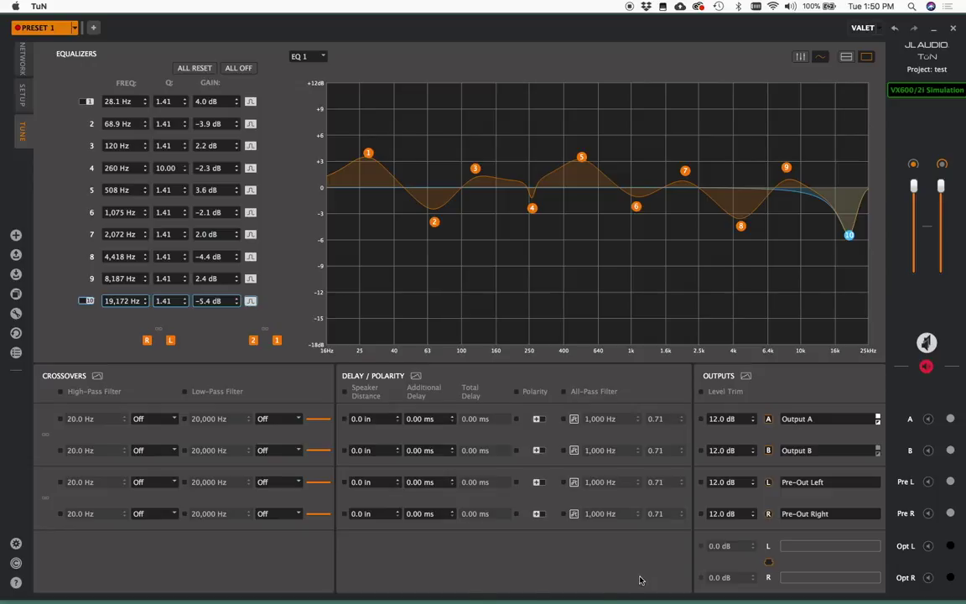
Set band 4's Q to 1.41 and flatten band 3 to about 0 dB at 134 Hz.
left_click(165, 168)
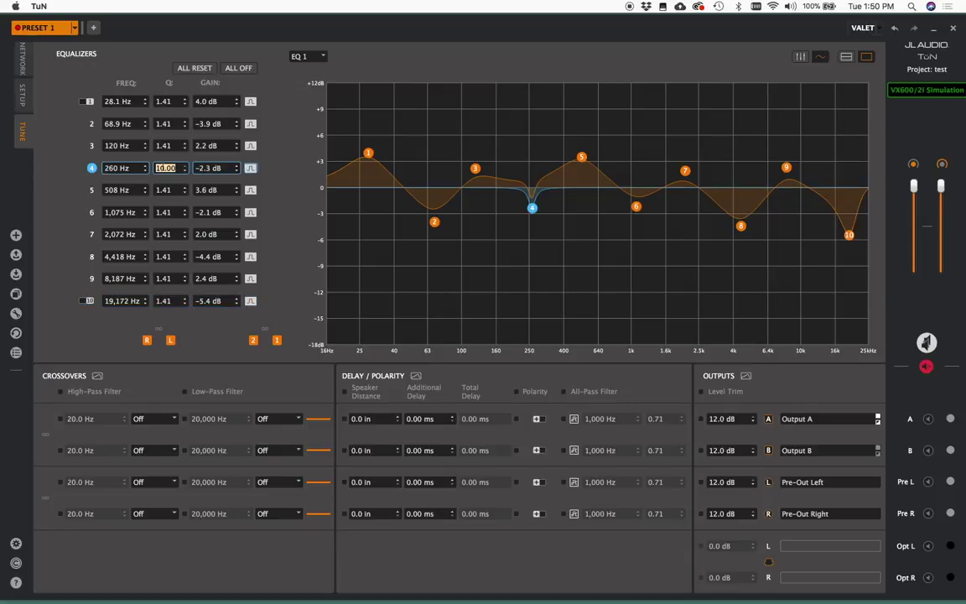
type("1.41")
key("Return")
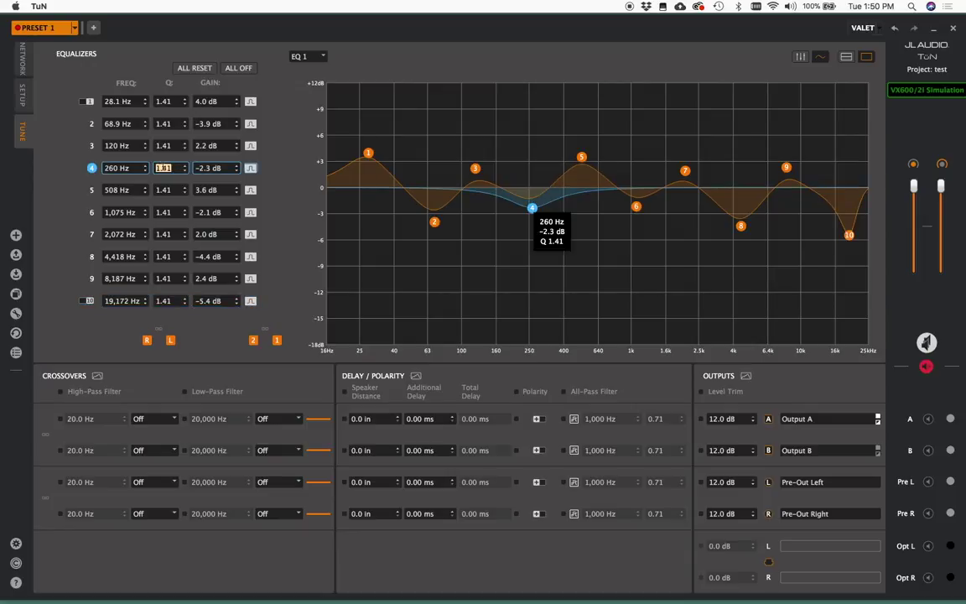
left_click(662, 265)
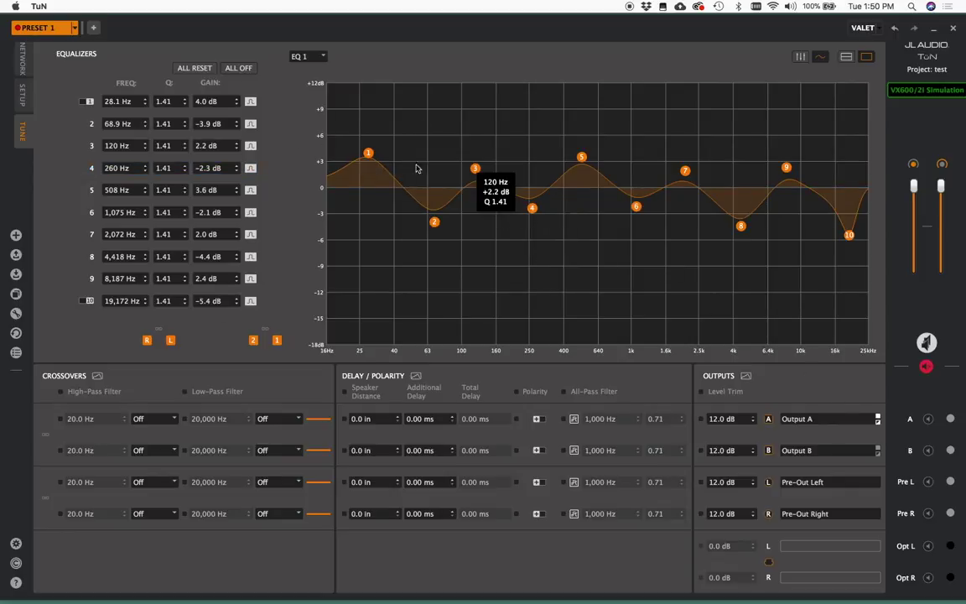
mouse_move(476, 168)
left_mouse_down()
mouse_move(483, 87)
mouse_move(483, 199)
mouse_move(483, 187)
left_mouse_up()
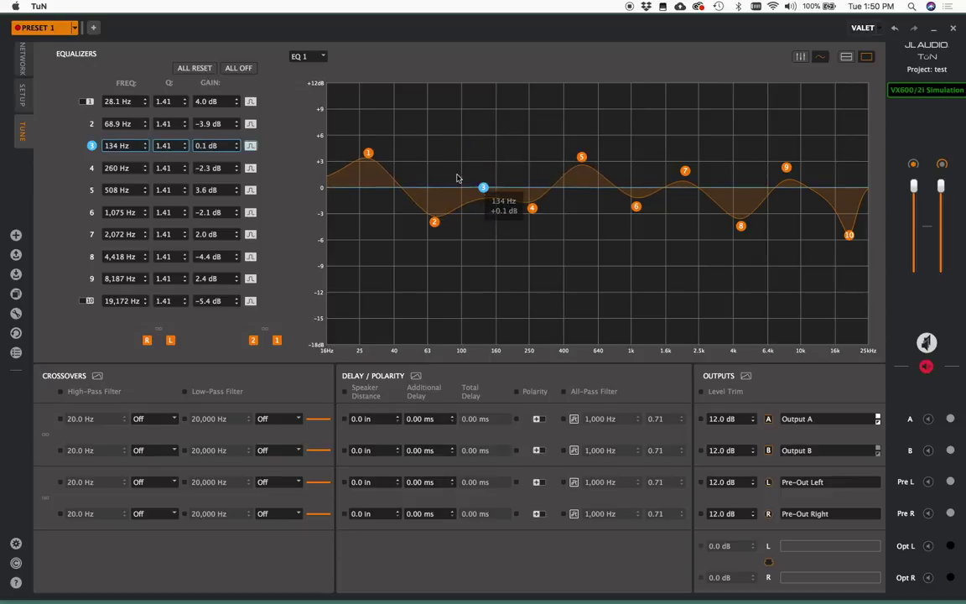
Reset EQ 1 to flat, then select bands 1–3 and 8–10 to gather them between 250 and 2,000 Hz.
left_click(193, 68)
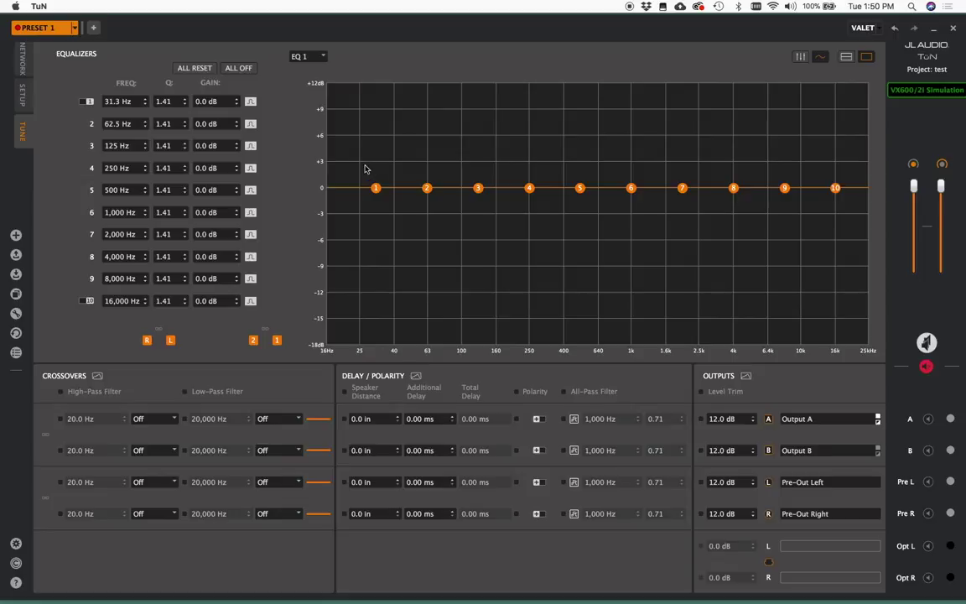
left_click_drag(329, 149, 656, 187)
left_click_drag(721, 174, 644, 190)
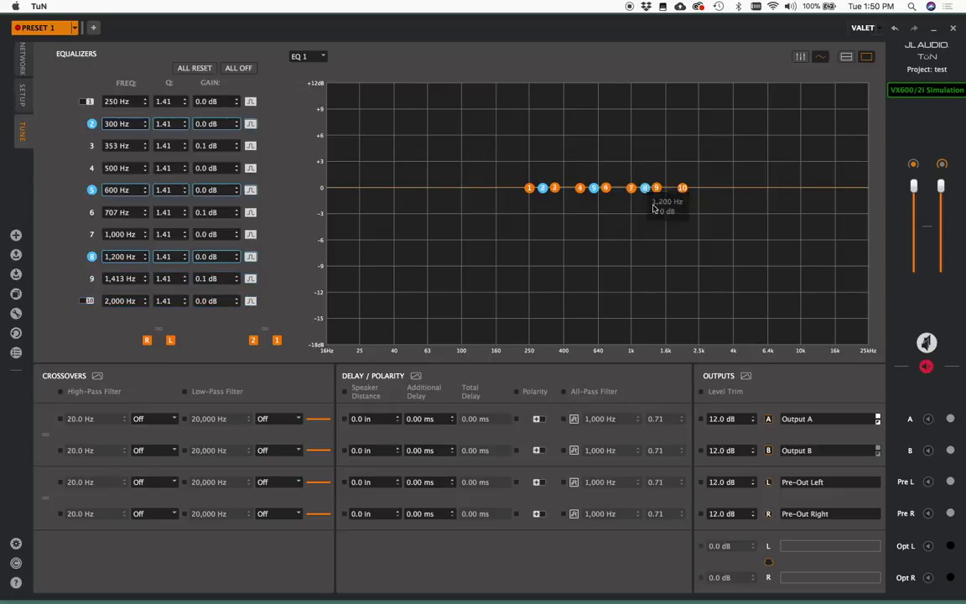
Boost band 1 to +2 dB at 262 Hz and narrow band 8 to Q 4.41.
left_click(757, 274)
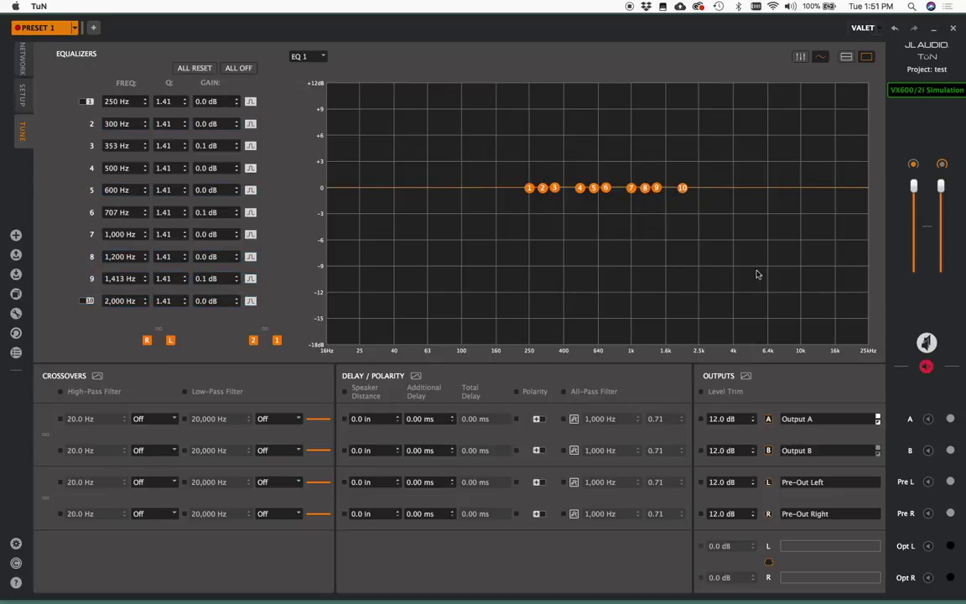
left_click_drag(529, 187, 681, 176)
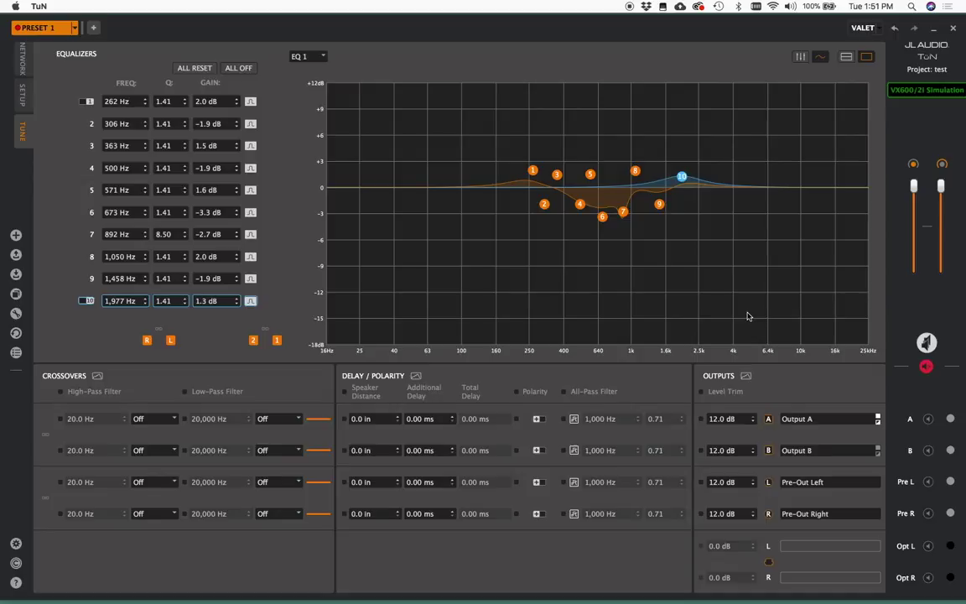
left_click_drag(634, 171, 634, 151)
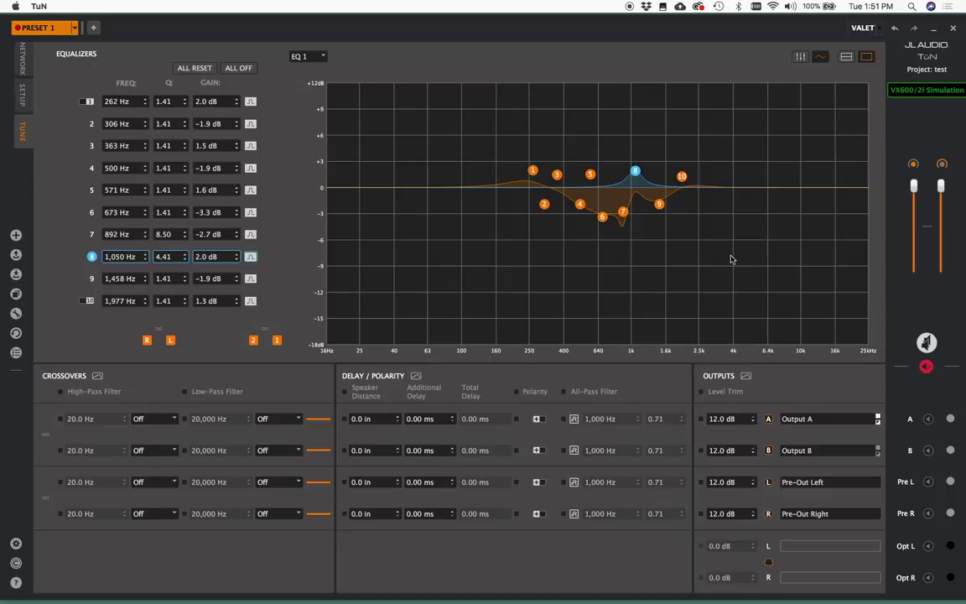
Reset the EQ and stack the upper bands below 32 Hz, then pull one band out to a -3.0 dB cut at 1,010 Hz.
left_click(194, 68)
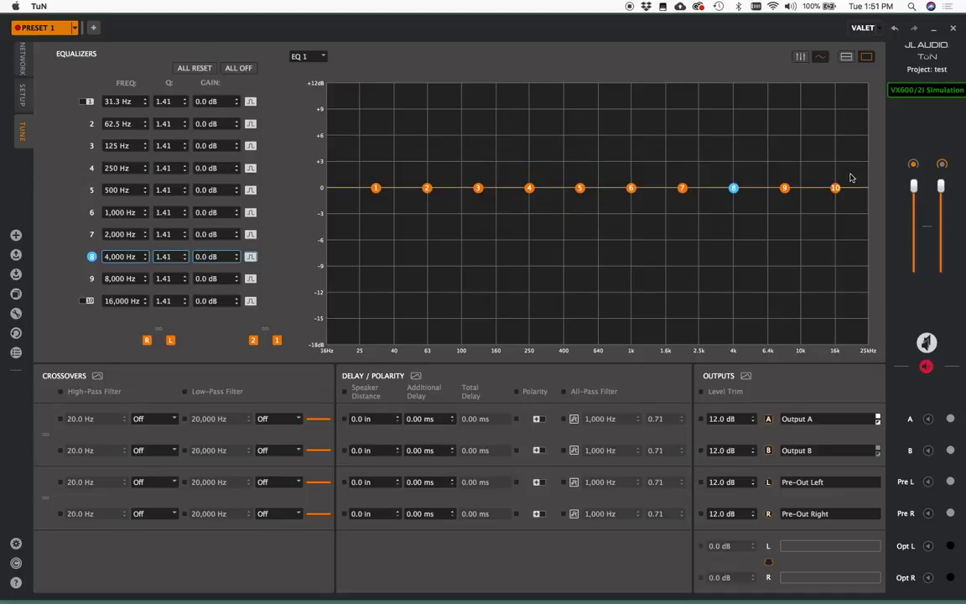
left_click_drag(851, 176, 334, 185)
left_click_drag(650, 176, 394, 188)
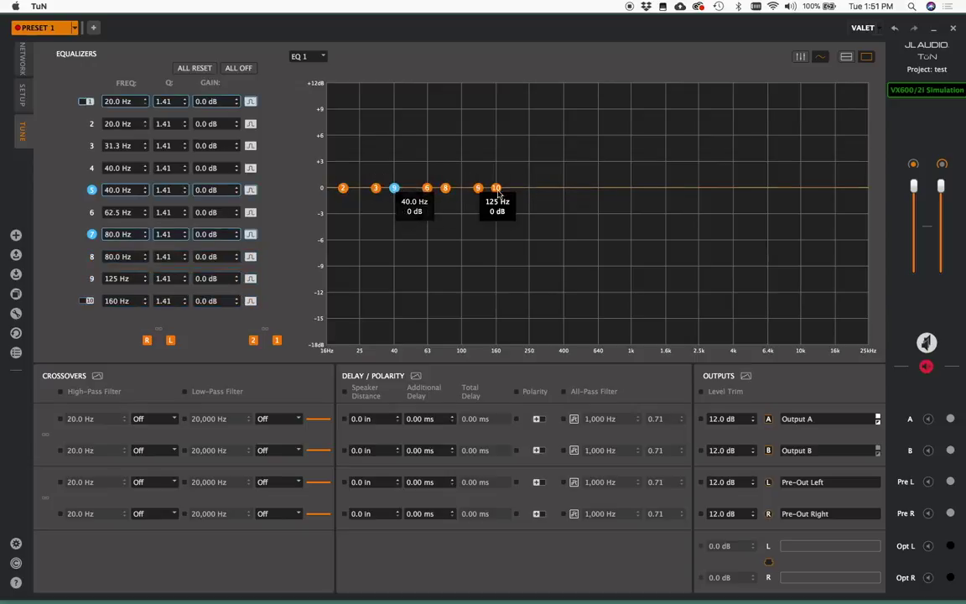
left_click_drag(525, 178, 412, 196)
left_click_drag(495, 188, 373, 188)
left_click(728, 296)
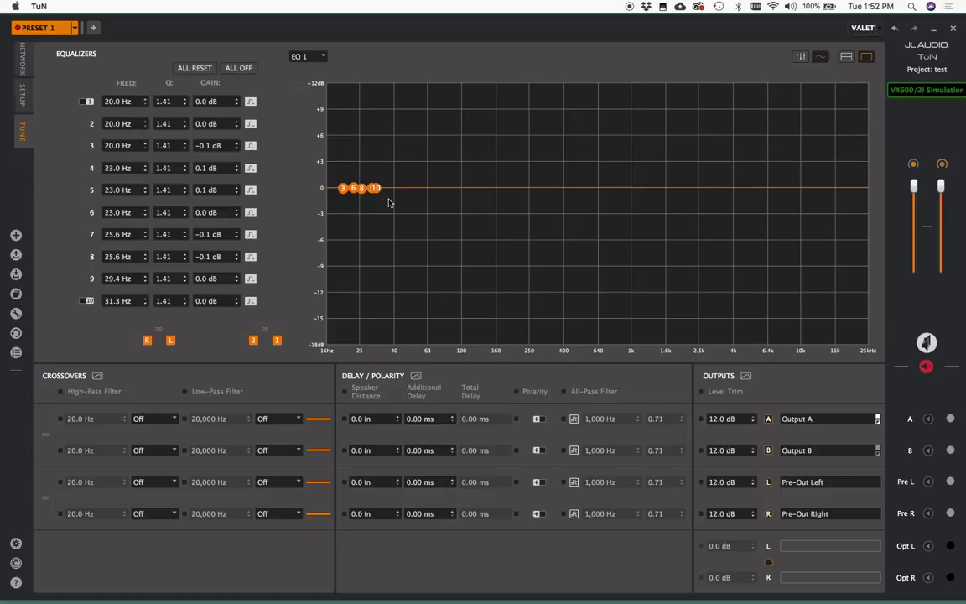
mouse_move(361, 188)
left_mouse_down()
mouse_move(630, 187)
mouse_move(632, 159)
mouse_move(632, 217)
left_mouse_up()
Deepen band 10's cut and reposition it to about -5.3 dB near 1 kHz.
scroll(632, 218, "down", 3)
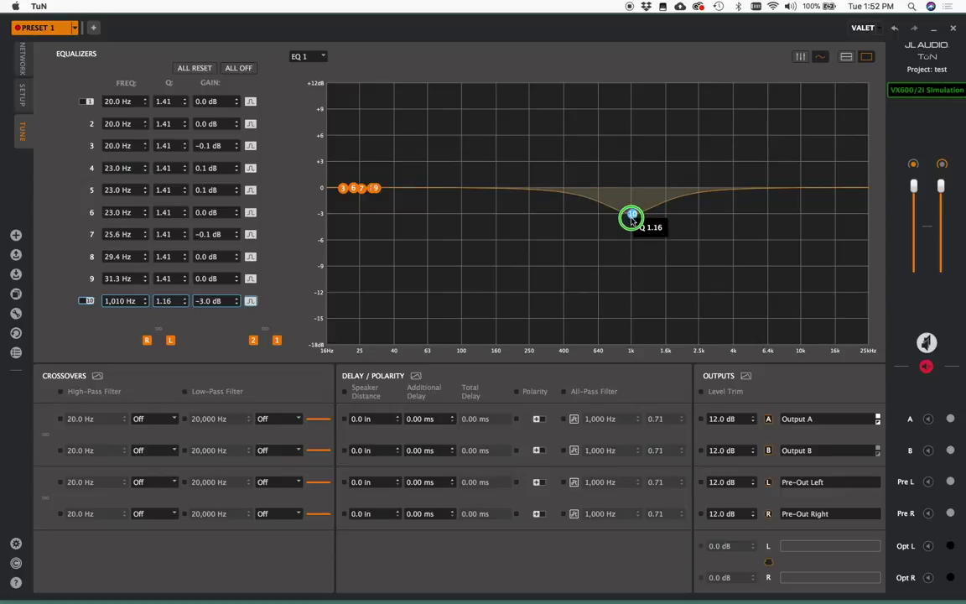
scroll(632, 218, "down", 2)
scroll(632, 211, "up", 10)
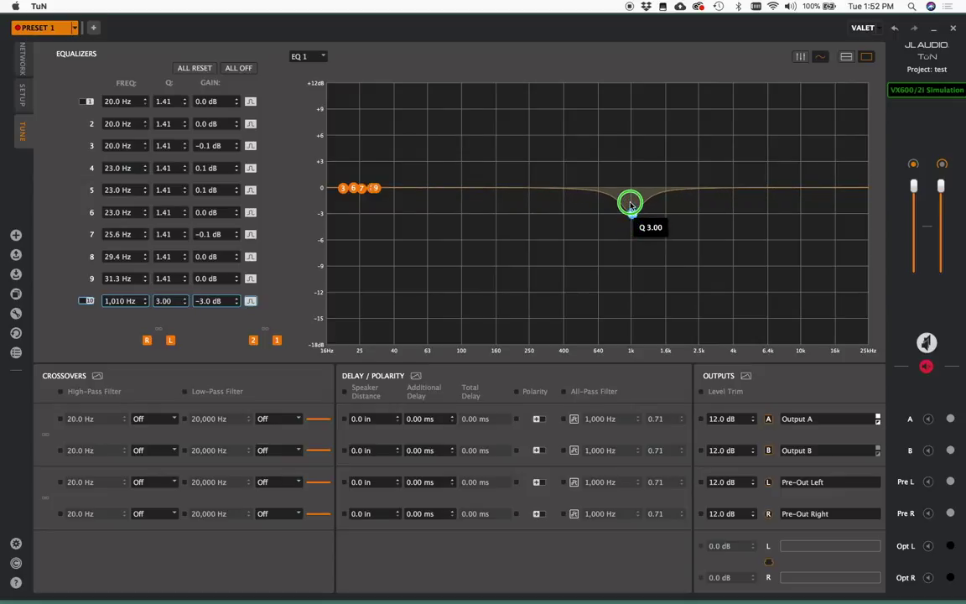
left_click_drag(631, 204, 631, 236)
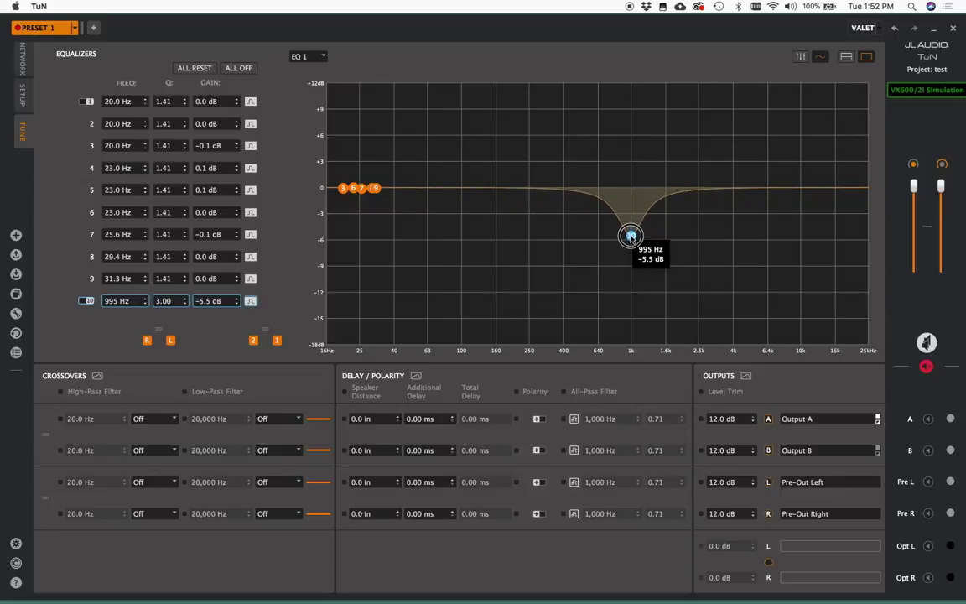
scroll(631, 238, "down", 4)
scroll(632, 243, "up", 2)
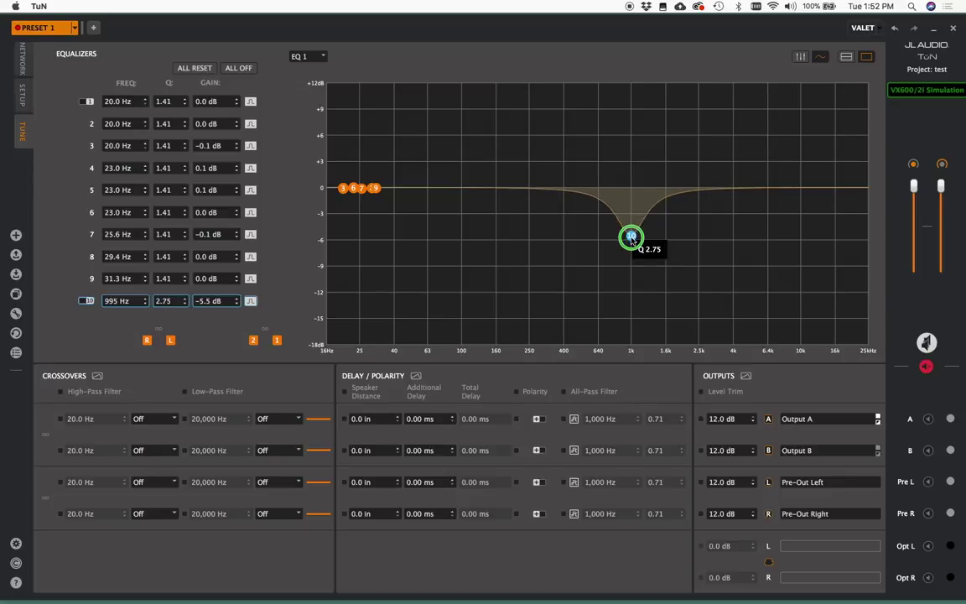
scroll(630, 242, "down", 1)
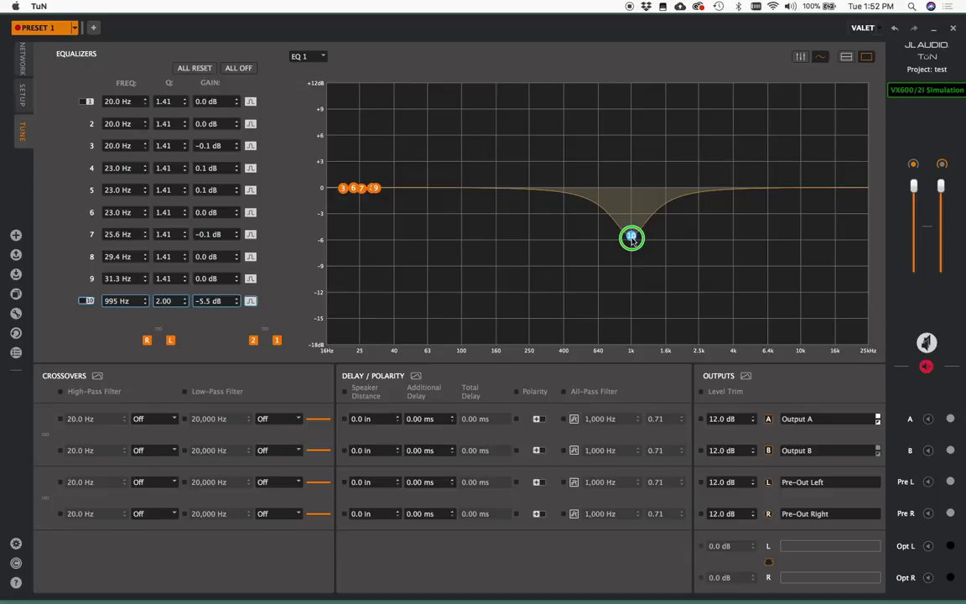
scroll(633, 240, "down", 1)
scroll(633, 241, "down", 2)
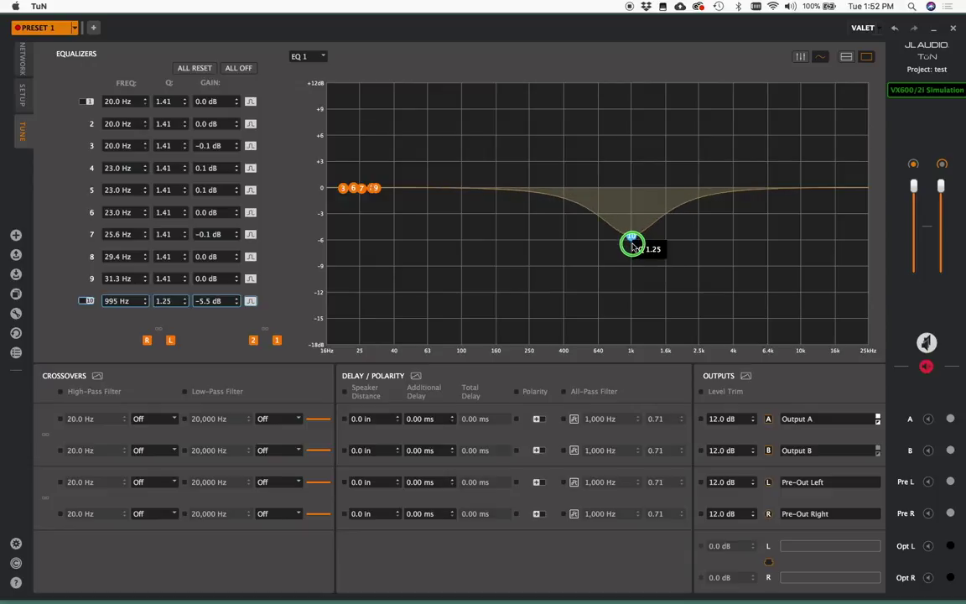
mouse_move(634, 240)
left_mouse_down()
mouse_move(642, 236)
mouse_move(624, 236)
mouse_move(641, 236)
left_mouse_up()
Move band 9 out of the low cluster to a -2.0 dB cut at 608 Hz.
scroll(642, 238, "down", 2)
scroll(642, 238, "up", 5)
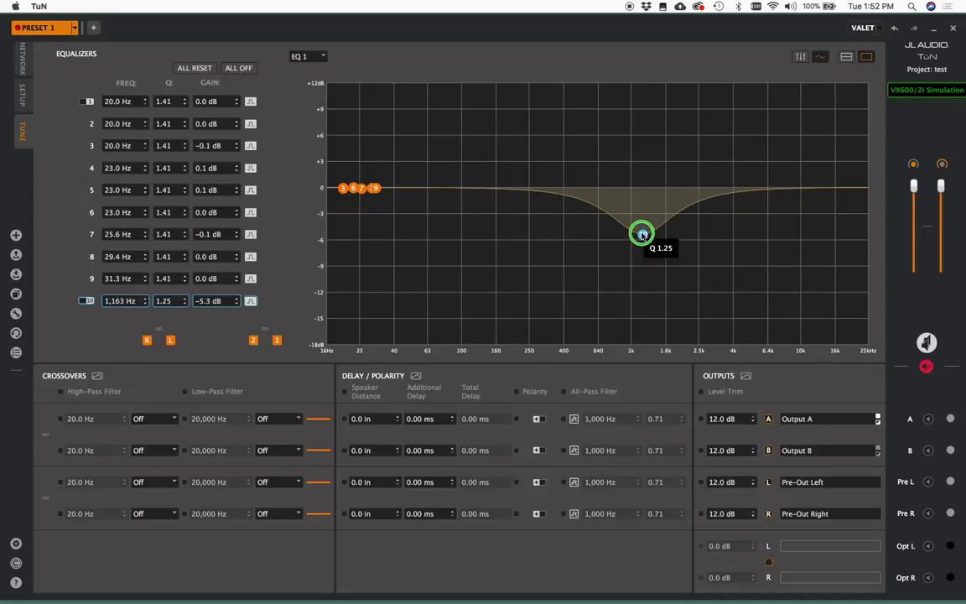
scroll(642, 235, "down", 1)
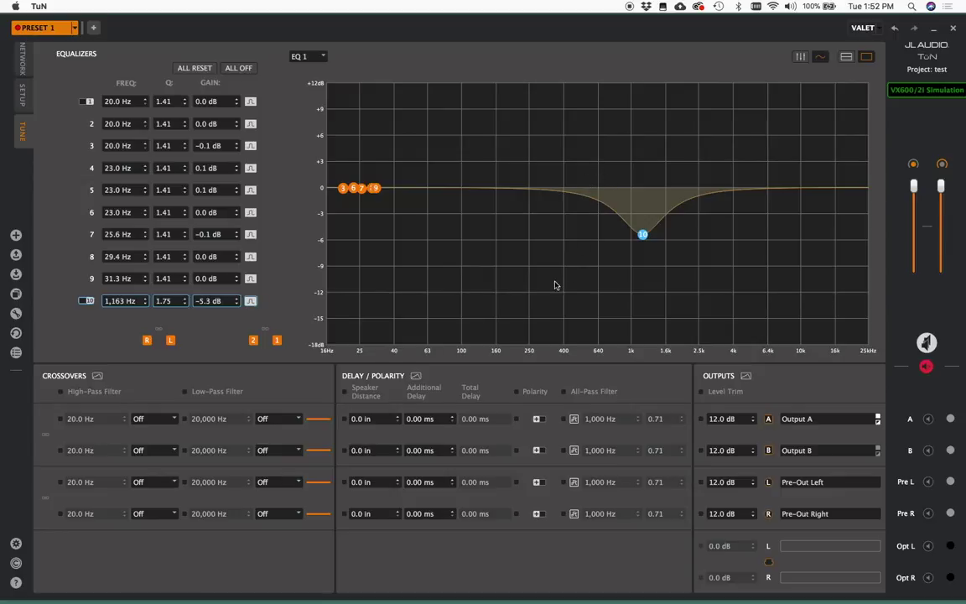
left_click_drag(376, 190, 594, 206)
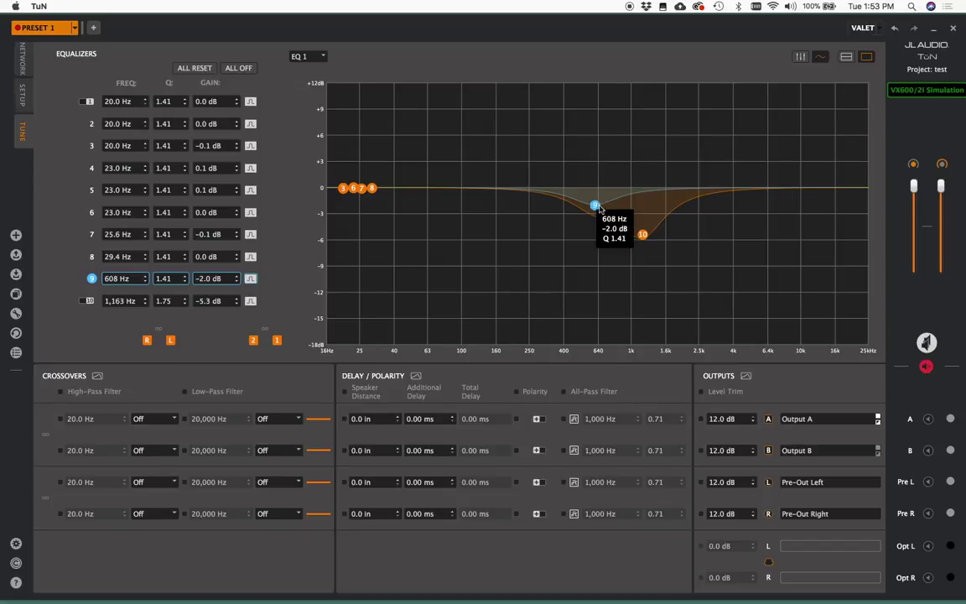
Set band 9 to a -4.0 dB, Q 5.16 cut at 608 Hz and band 10 to -6.1 dB at 1,200 Hz.
mouse_move(598, 211)
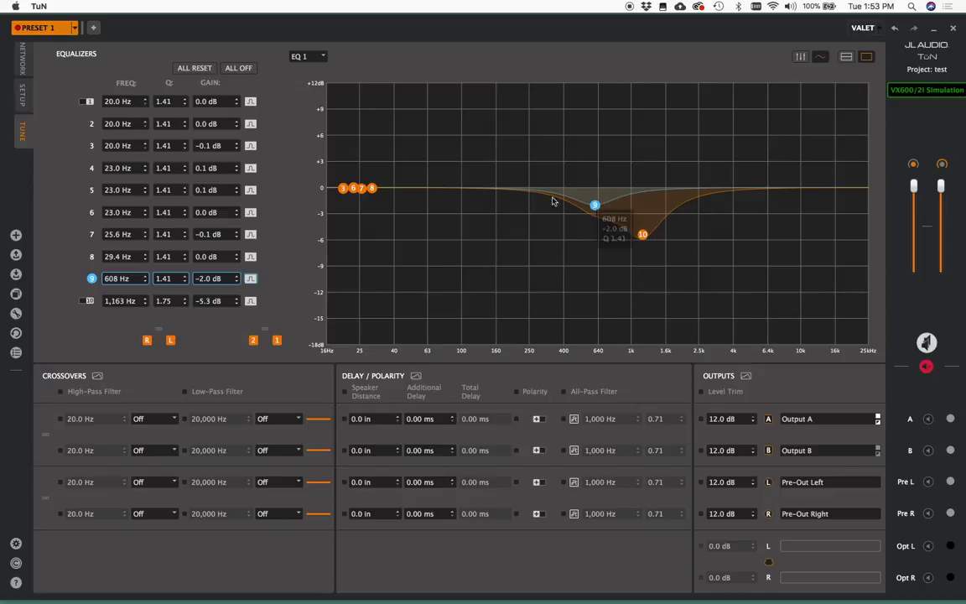
mouse_move(595, 206)
left_mouse_down()
mouse_move(596, 147)
mouse_move(593, 223)
left_mouse_up()
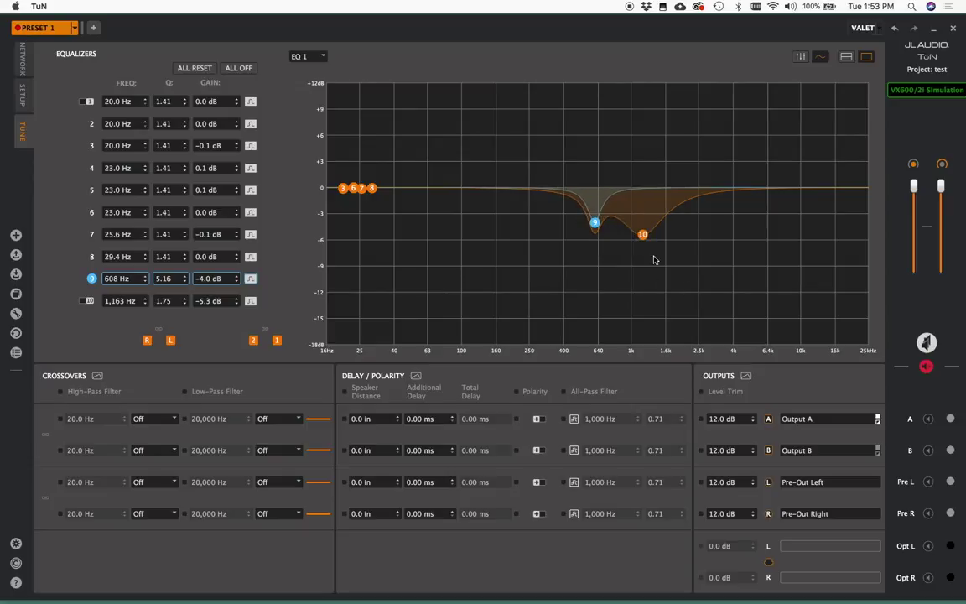
left_click_drag(642, 234, 645, 241)
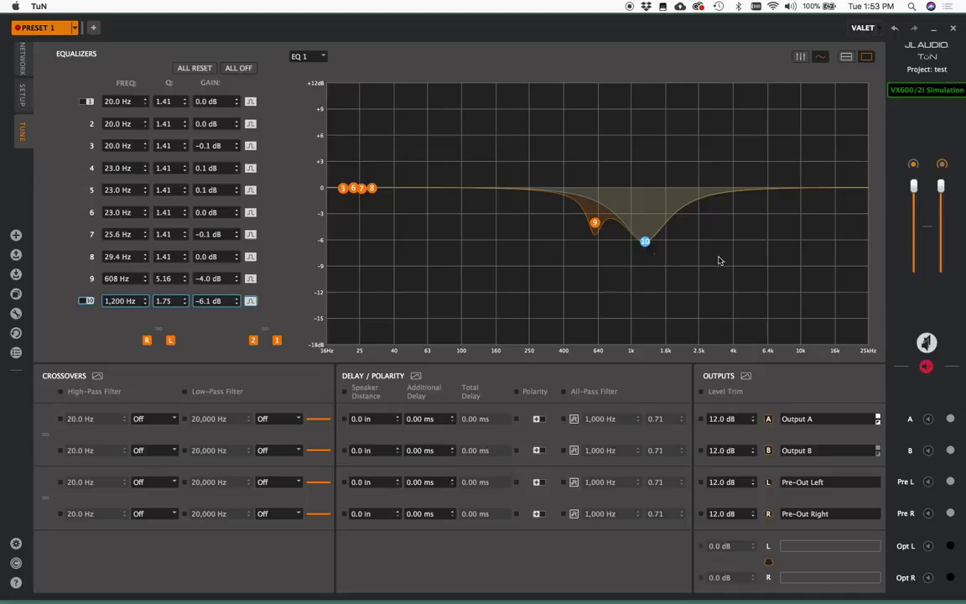
left_click(718, 260)
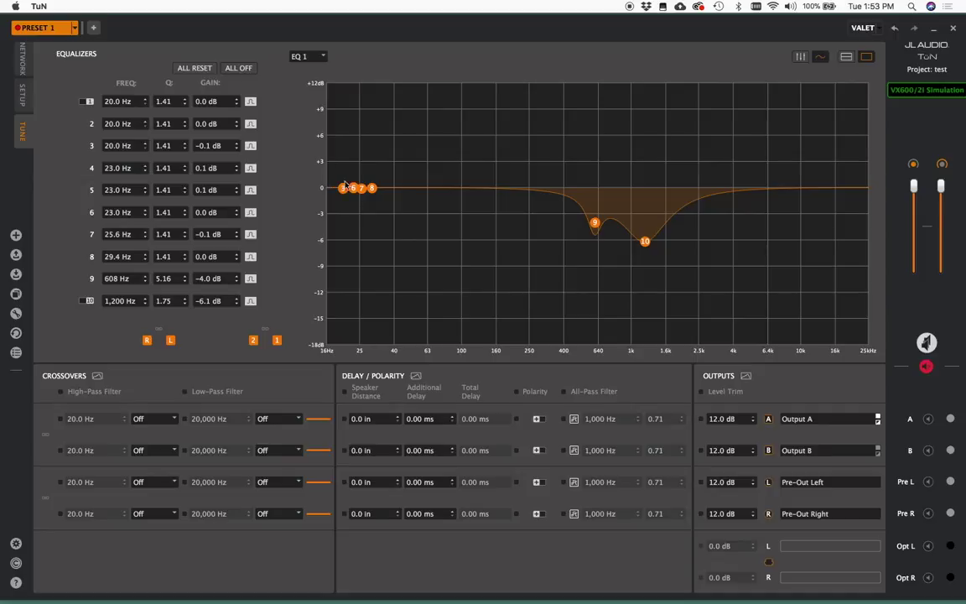
Move a spare low band up to a +0.9 dB peak at about 2,499 Hz.
mouse_move(374, 191)
left_click_drag(374, 191, 700, 180)
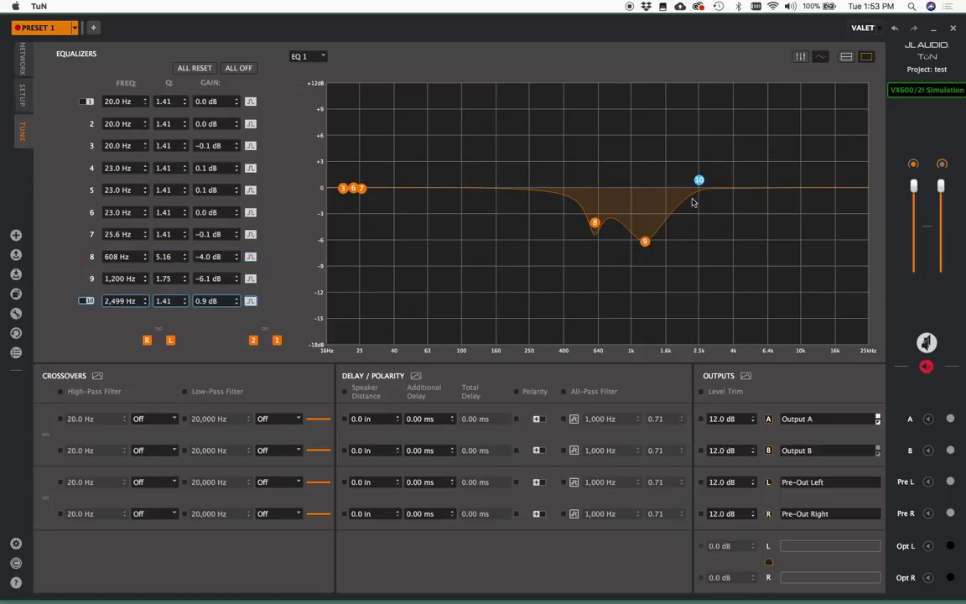
mouse_move(698, 181)
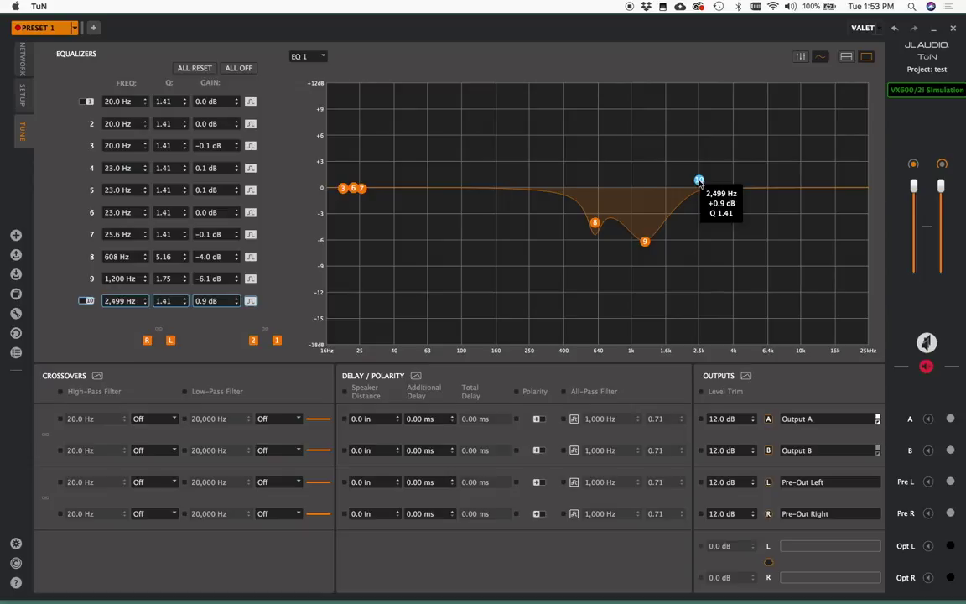
scroll(700, 182, "down", 5)
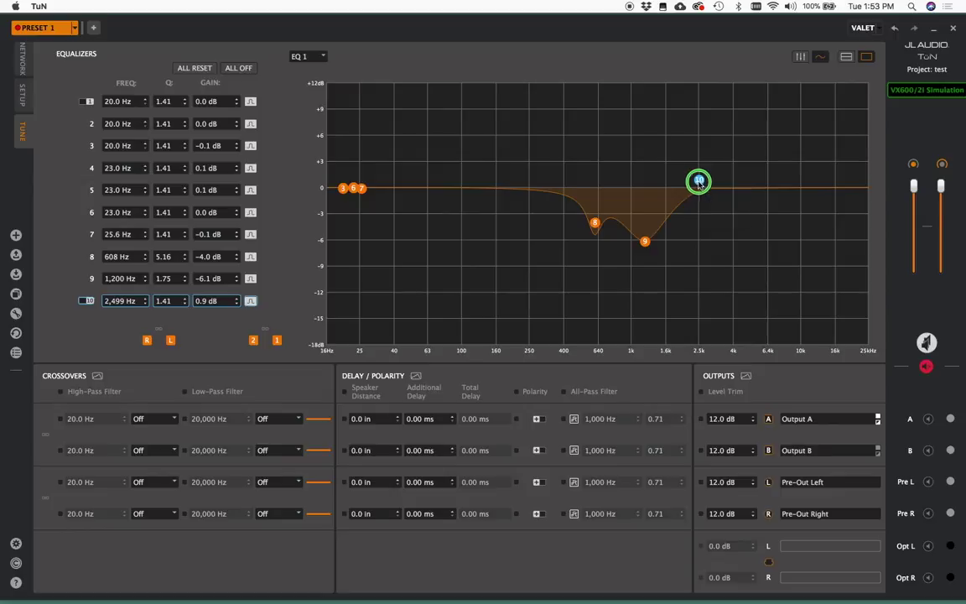
scroll(699, 183, "up", 10)
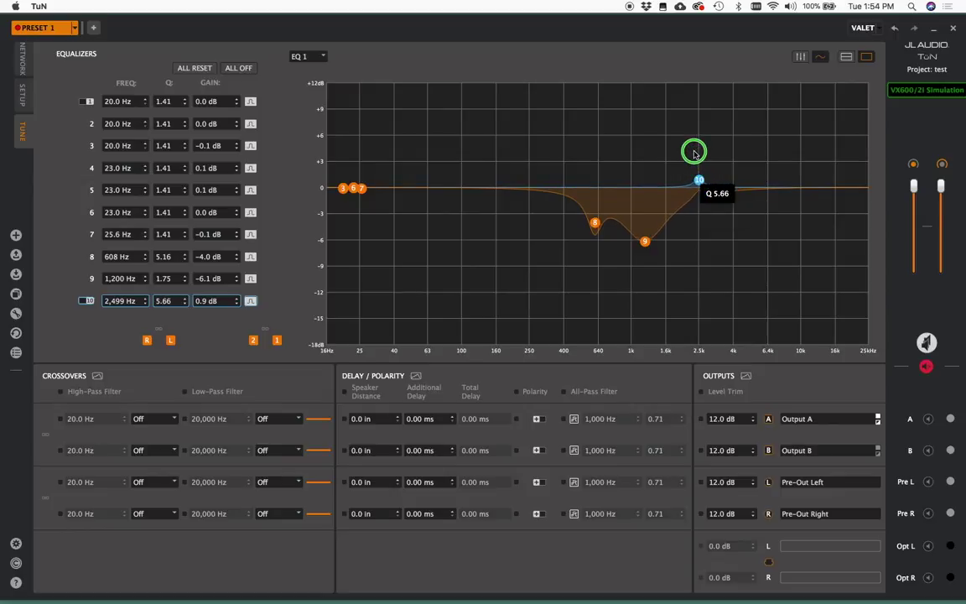
Narrow the 2,499 Hz peak to Q 8.41, then select the 608 Hz cut.
left_click(767, 277)
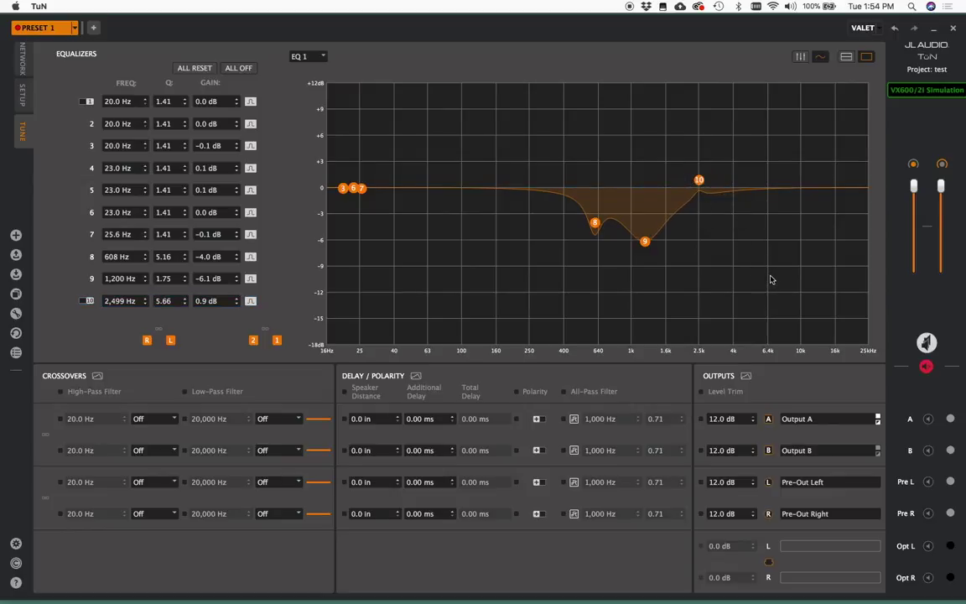
left_click(699, 179)
scroll(697, 164, "up", 3)
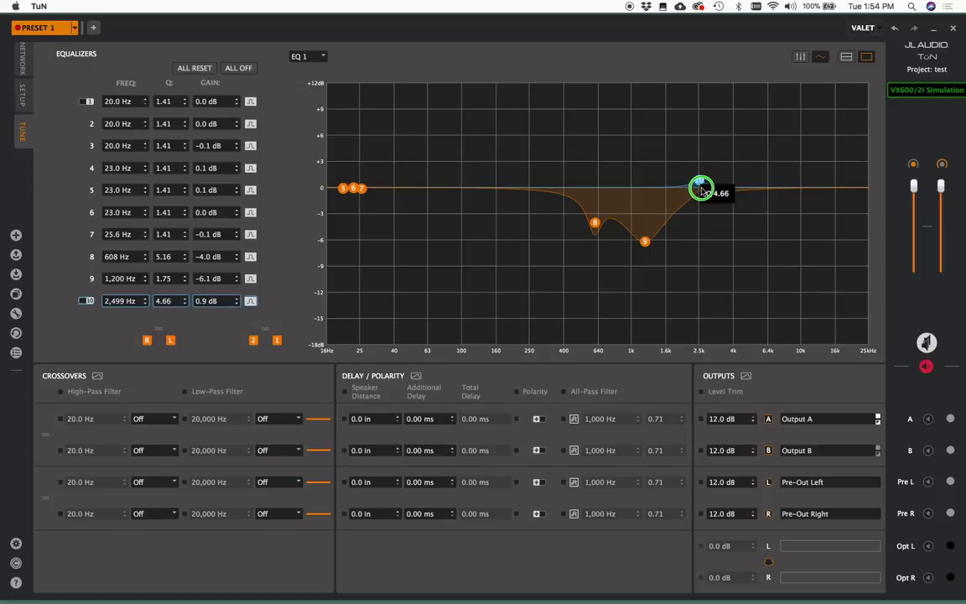
scroll(697, 164, "up", 1)
left_click(784, 291)
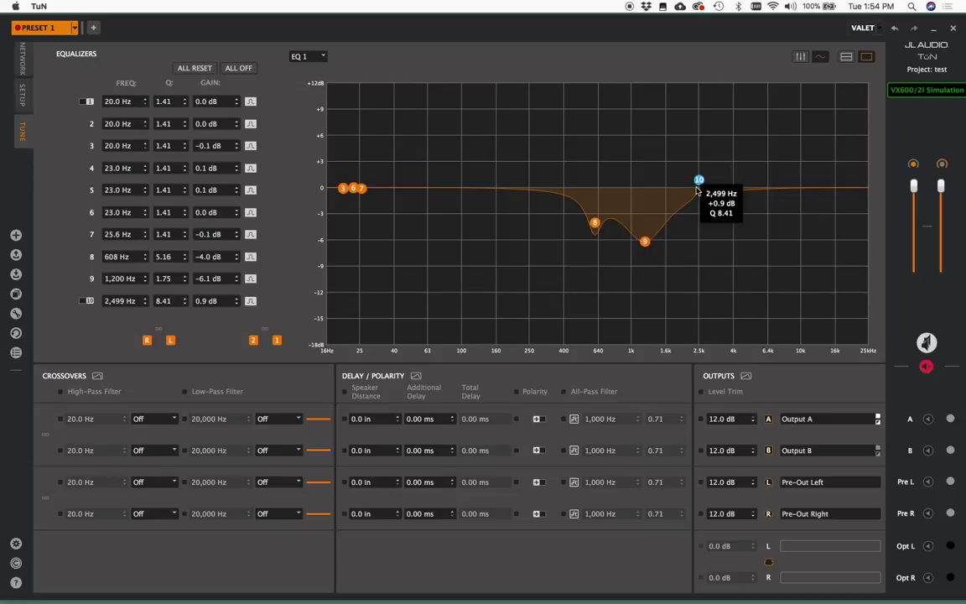
left_click(595, 225)
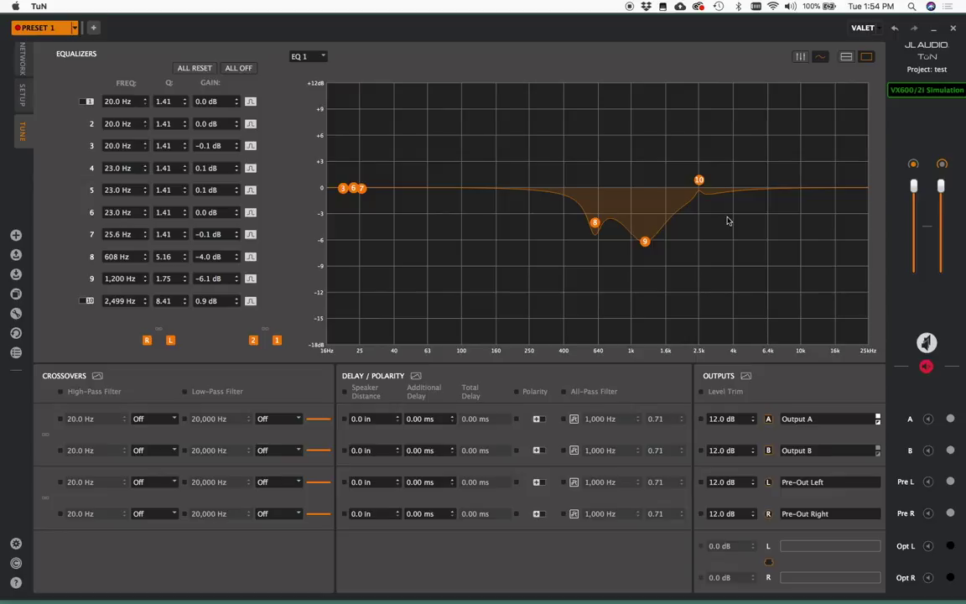
Place midrange cuts at 500 Hz, narrow 851 Hz, -10.7 dB at 1,118 Hz, and -12 dB at 1,800 Hz.
mouse_move(594, 222)
left_mouse_down()
mouse_move(586, 232)
mouse_move(580, 219)
left_mouse_up()
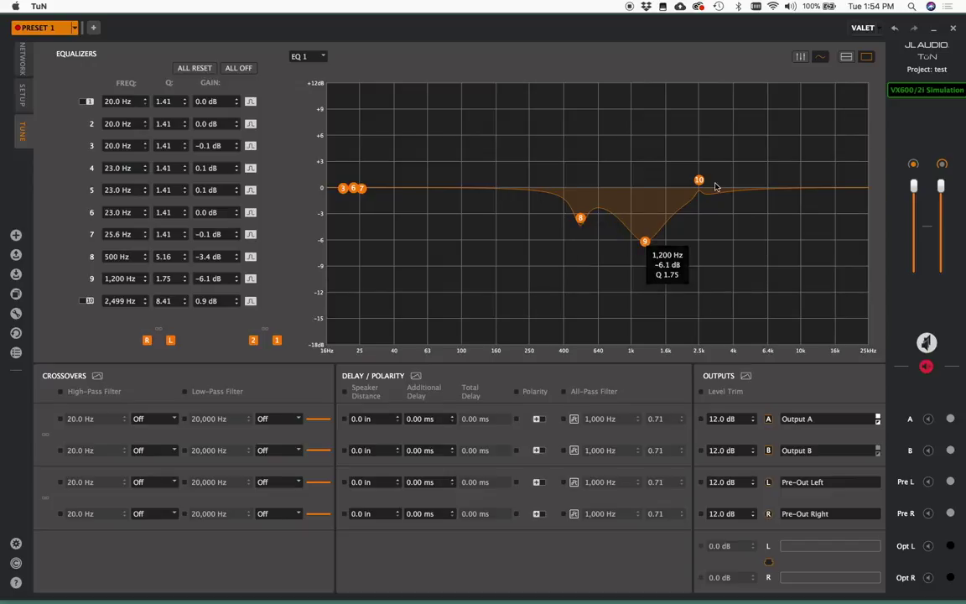
left_click_drag(699, 179, 676, 292)
left_click_drag(643, 241, 631, 267)
scroll(631, 267, "up", 10)
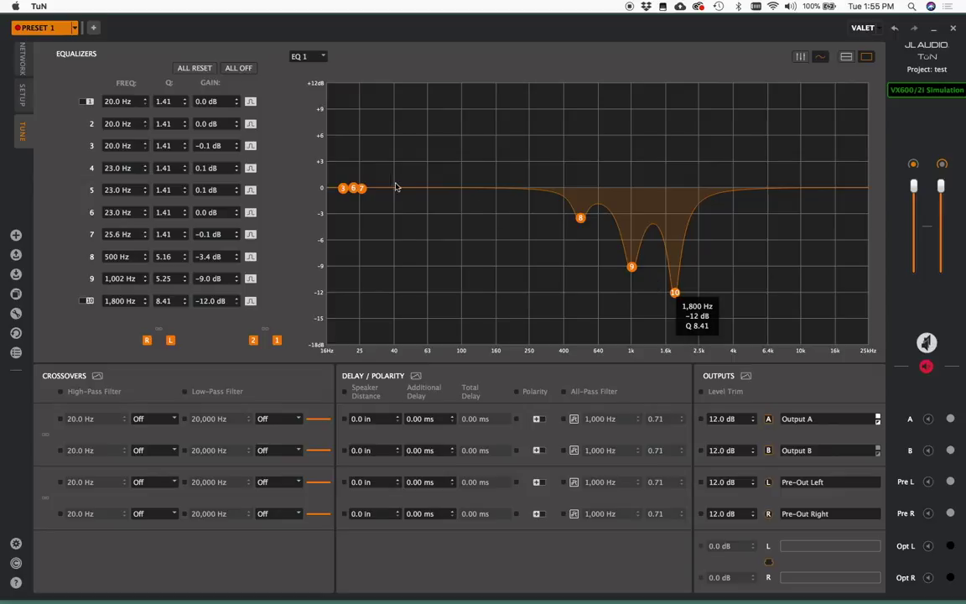
left_click_drag(353, 188, 618, 226)
scroll(618, 225, "up", 15)
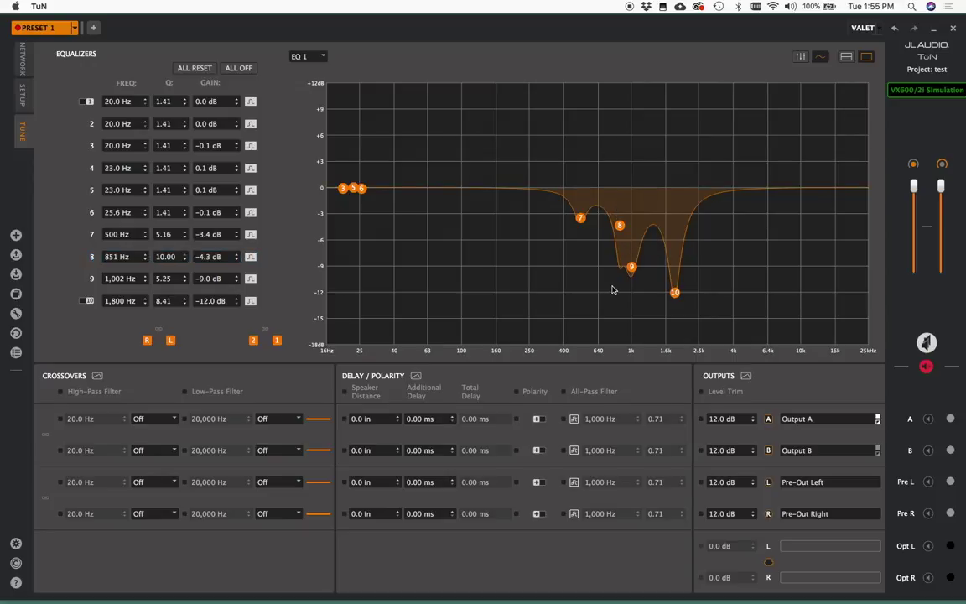
left_click_drag(630, 267, 640, 281)
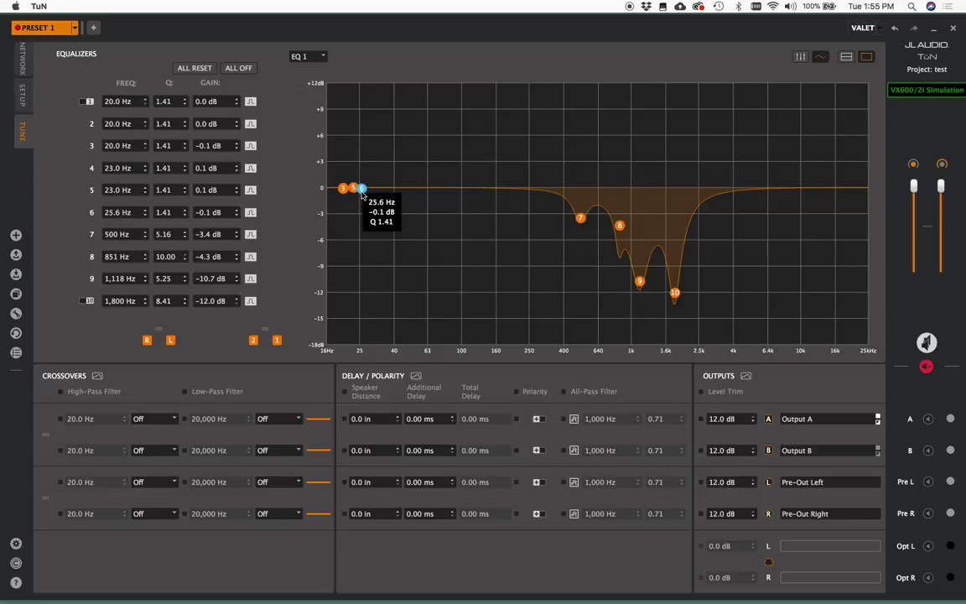
Add low-end dips at 190 Hz and 83.1 Hz and move a spare band into the treble.
left_click_drag(361, 189, 509, 222)
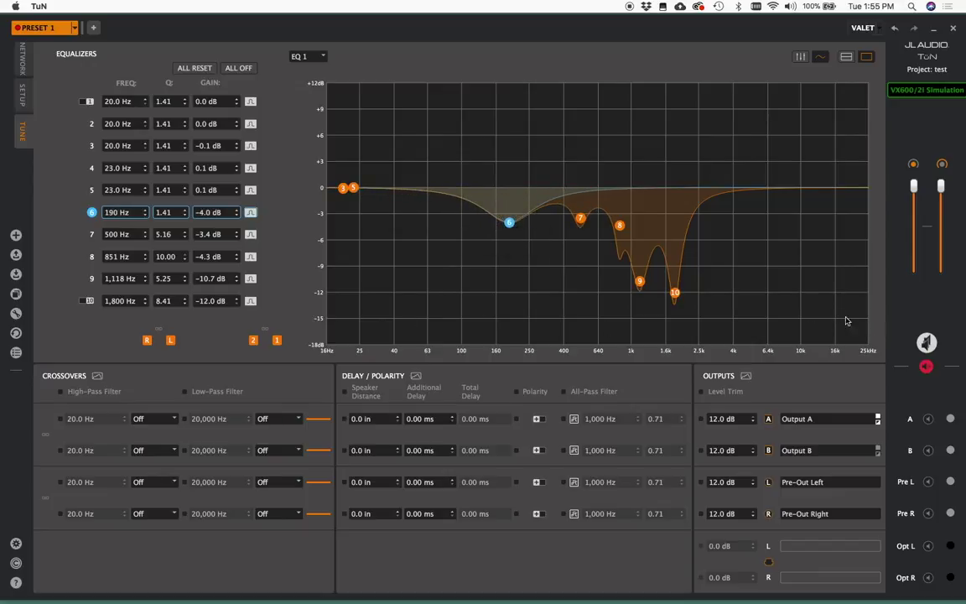
mouse_move(342, 191)
left_click_drag(342, 190, 449, 186)
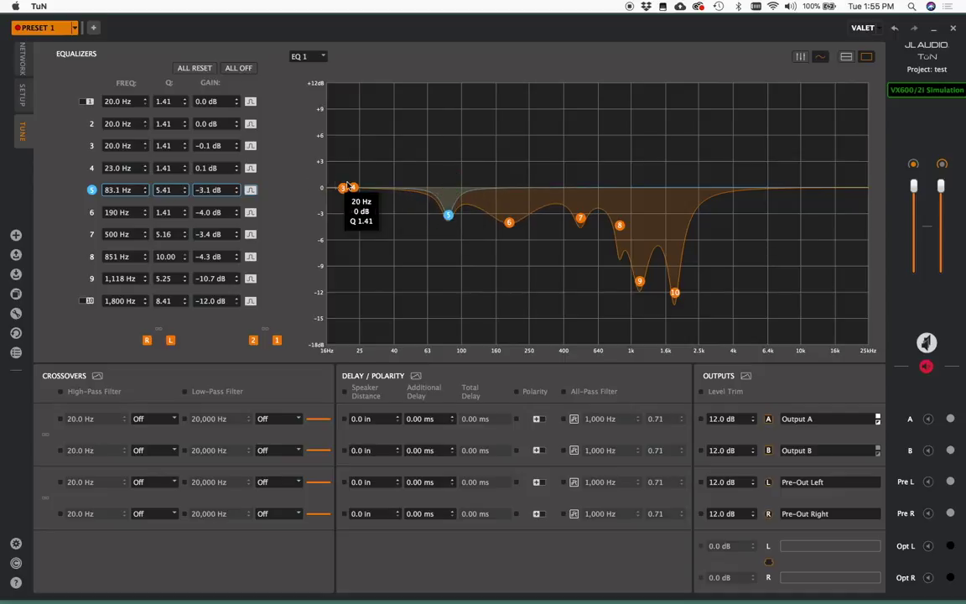
left_click_drag(352, 188, 842, 169)
scroll(843, 168, "down", 5)
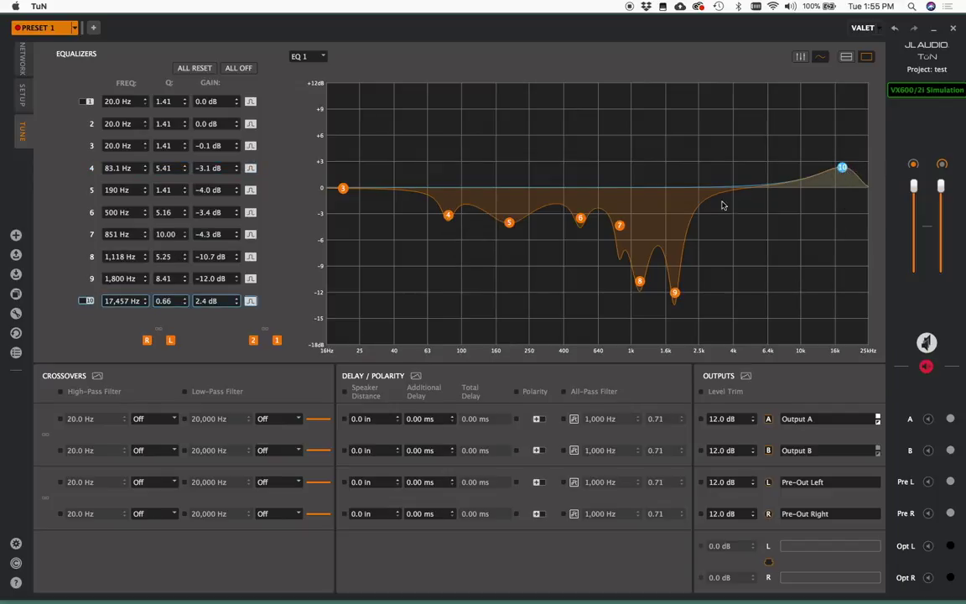
Make band 10 a +3.0 dB high shelf at 10,267 Hz; give band 3 +2.0 dB at 52.4 Hz, Q 0.91.
left_click(83, 301)
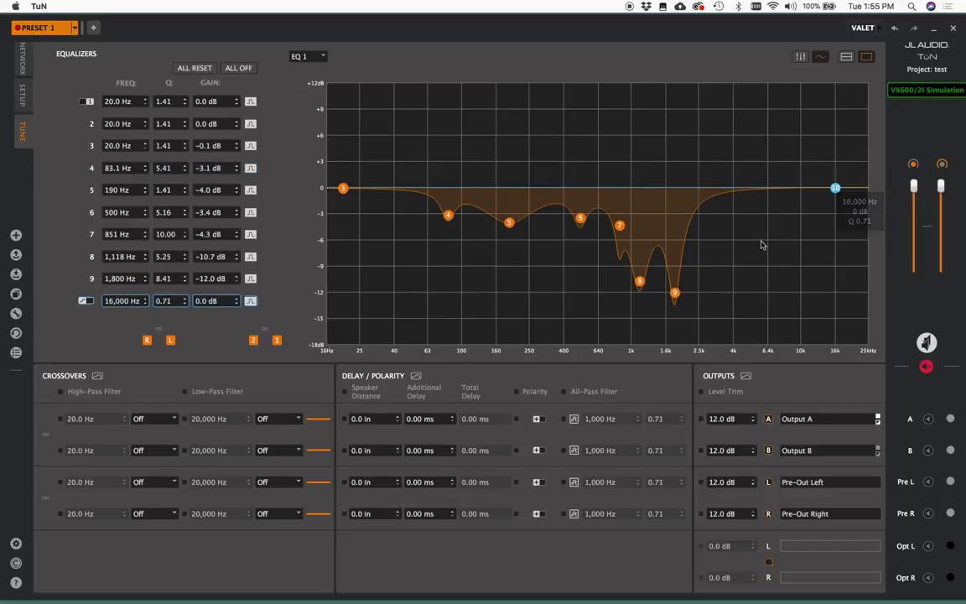
left_click_drag(836, 187, 802, 161)
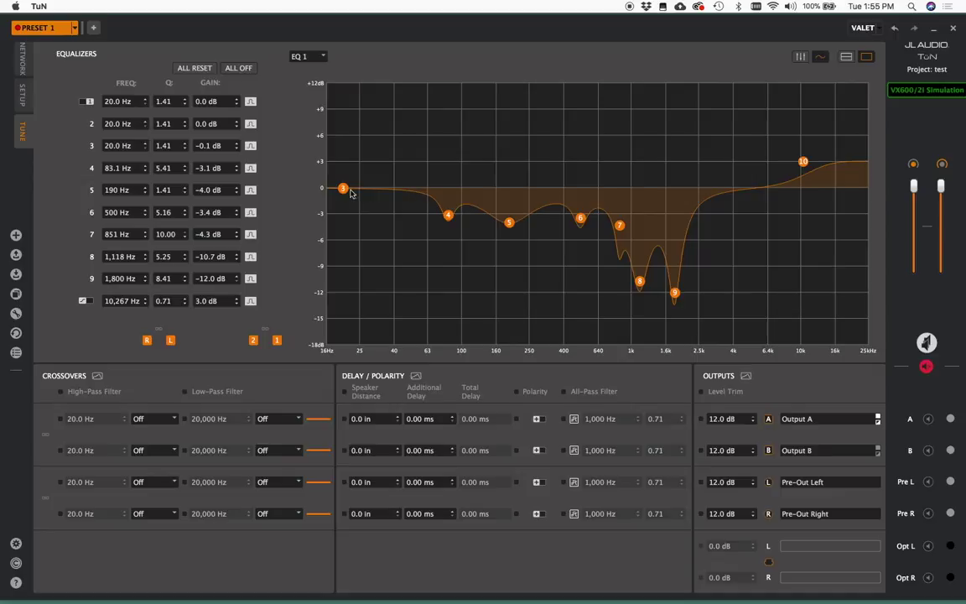
left_click_drag(342, 188, 415, 173)
scroll(415, 173, "down", 5)
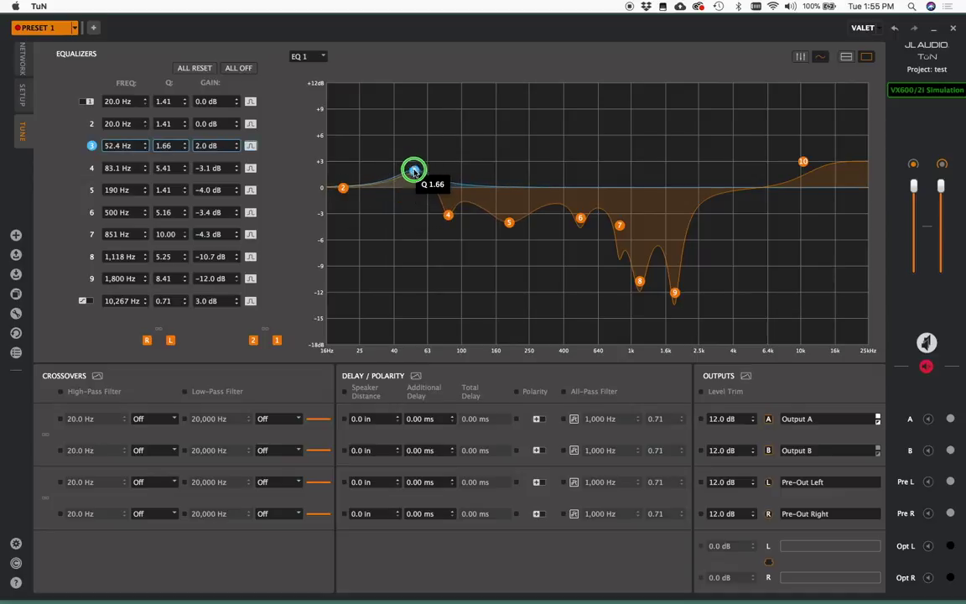
left_click(469, 260)
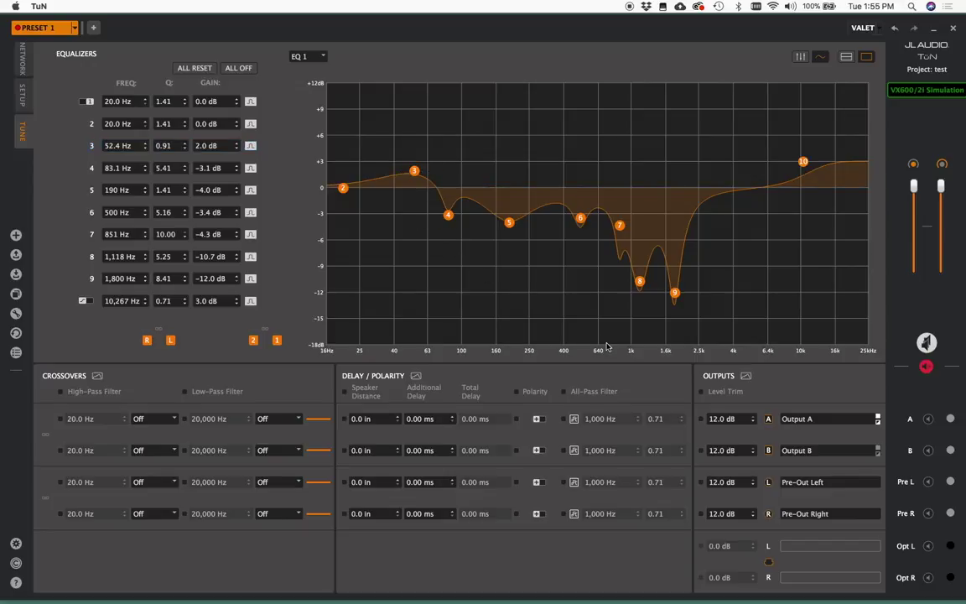